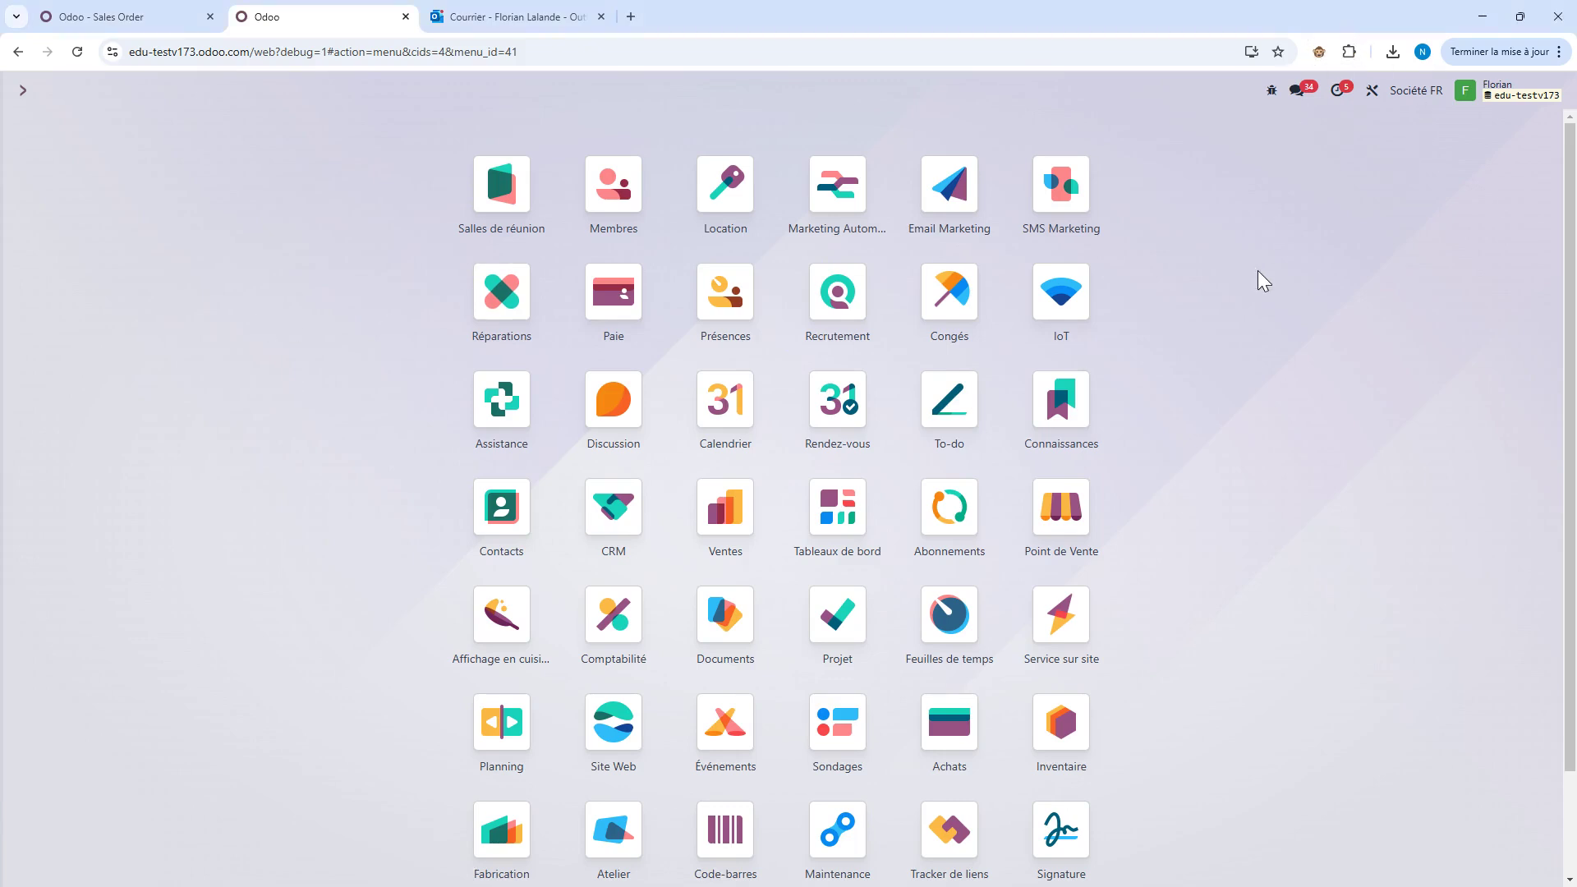
Step: Open the technical Séquences list, search it for "sale" and open the sale.order sequence
text(sequen)
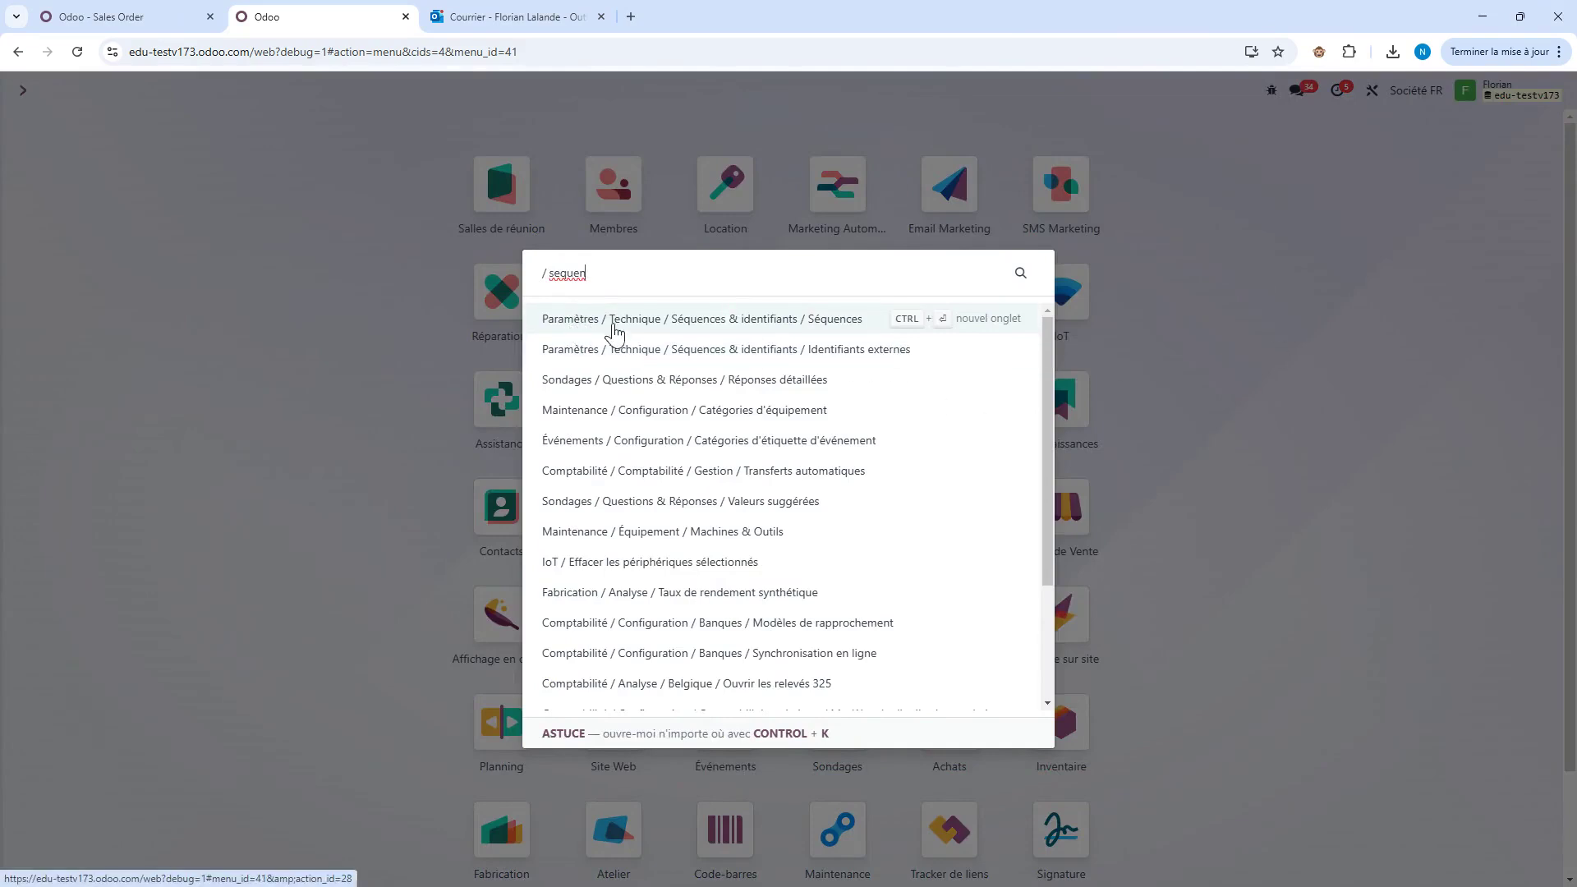
click(836, 327)
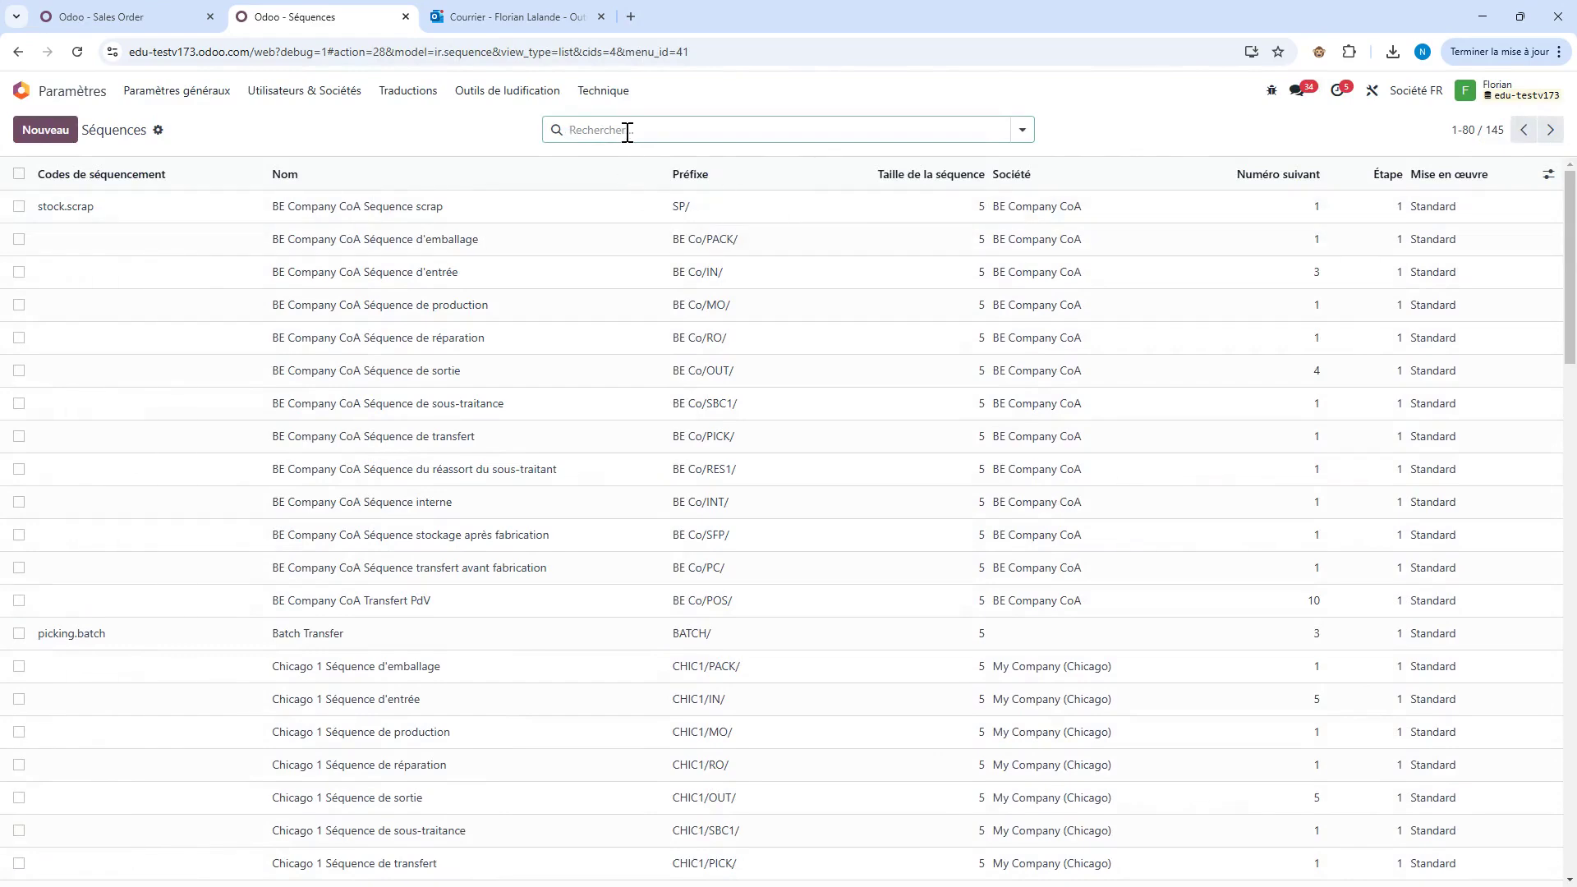
text(sale)
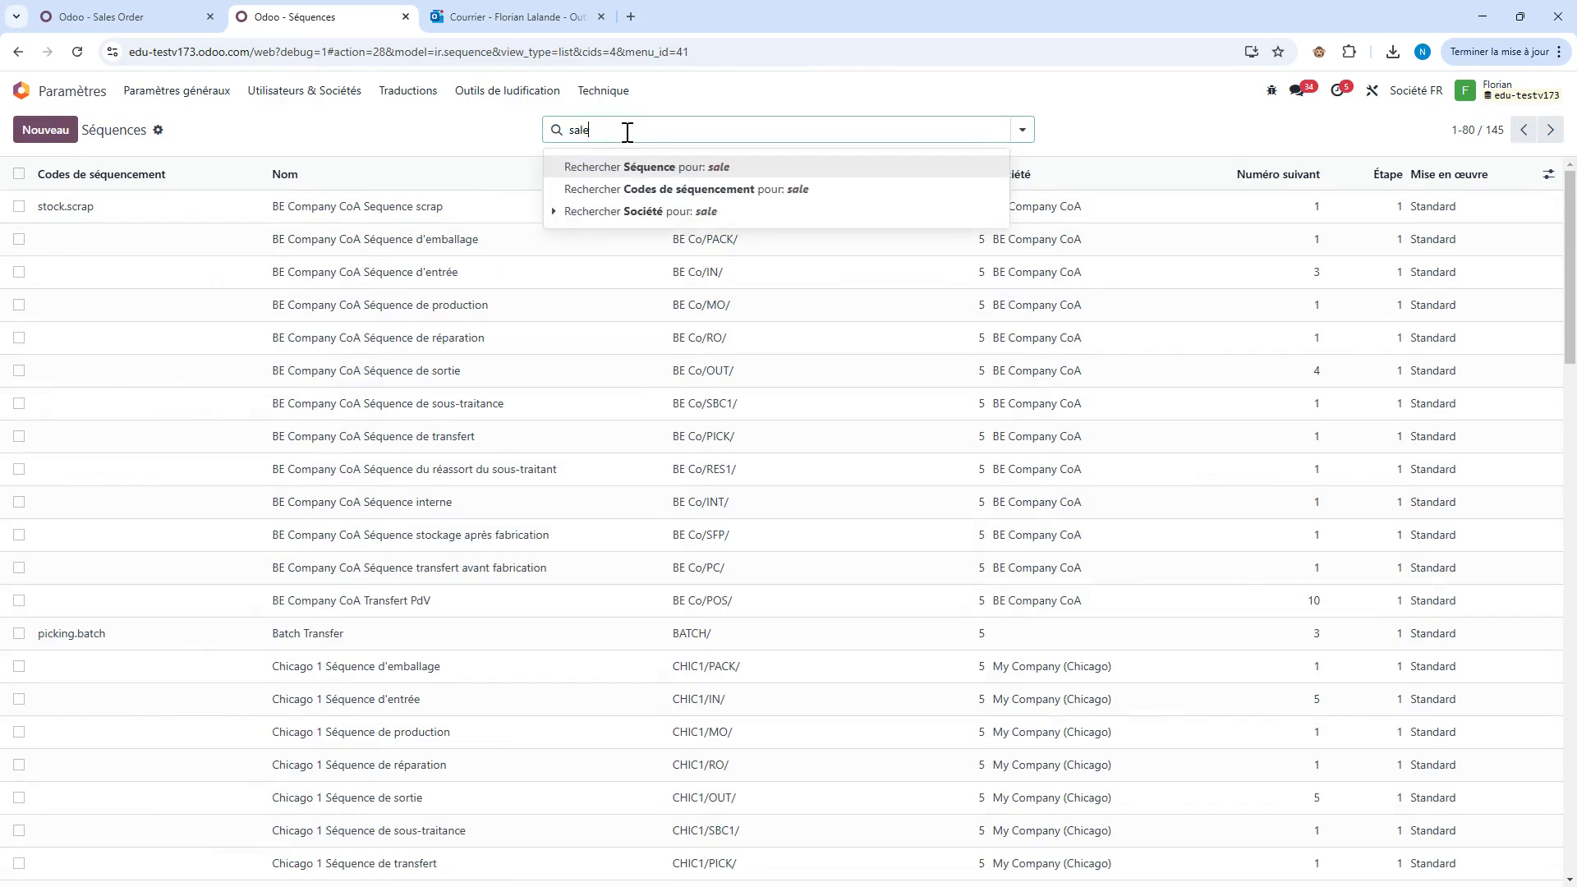
key(Return)
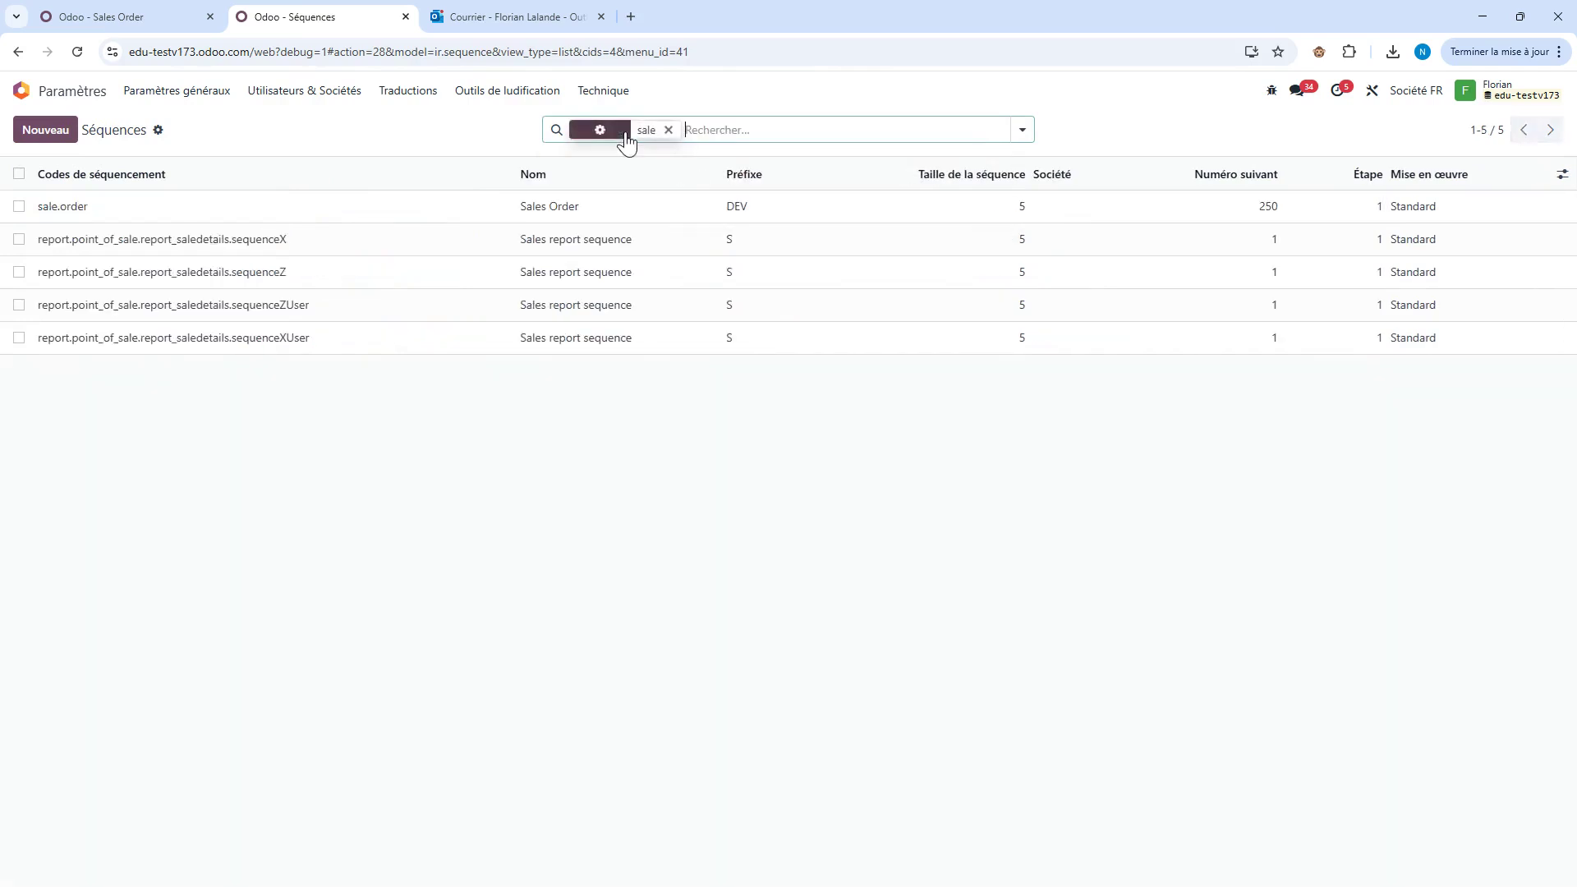
click(110, 214)
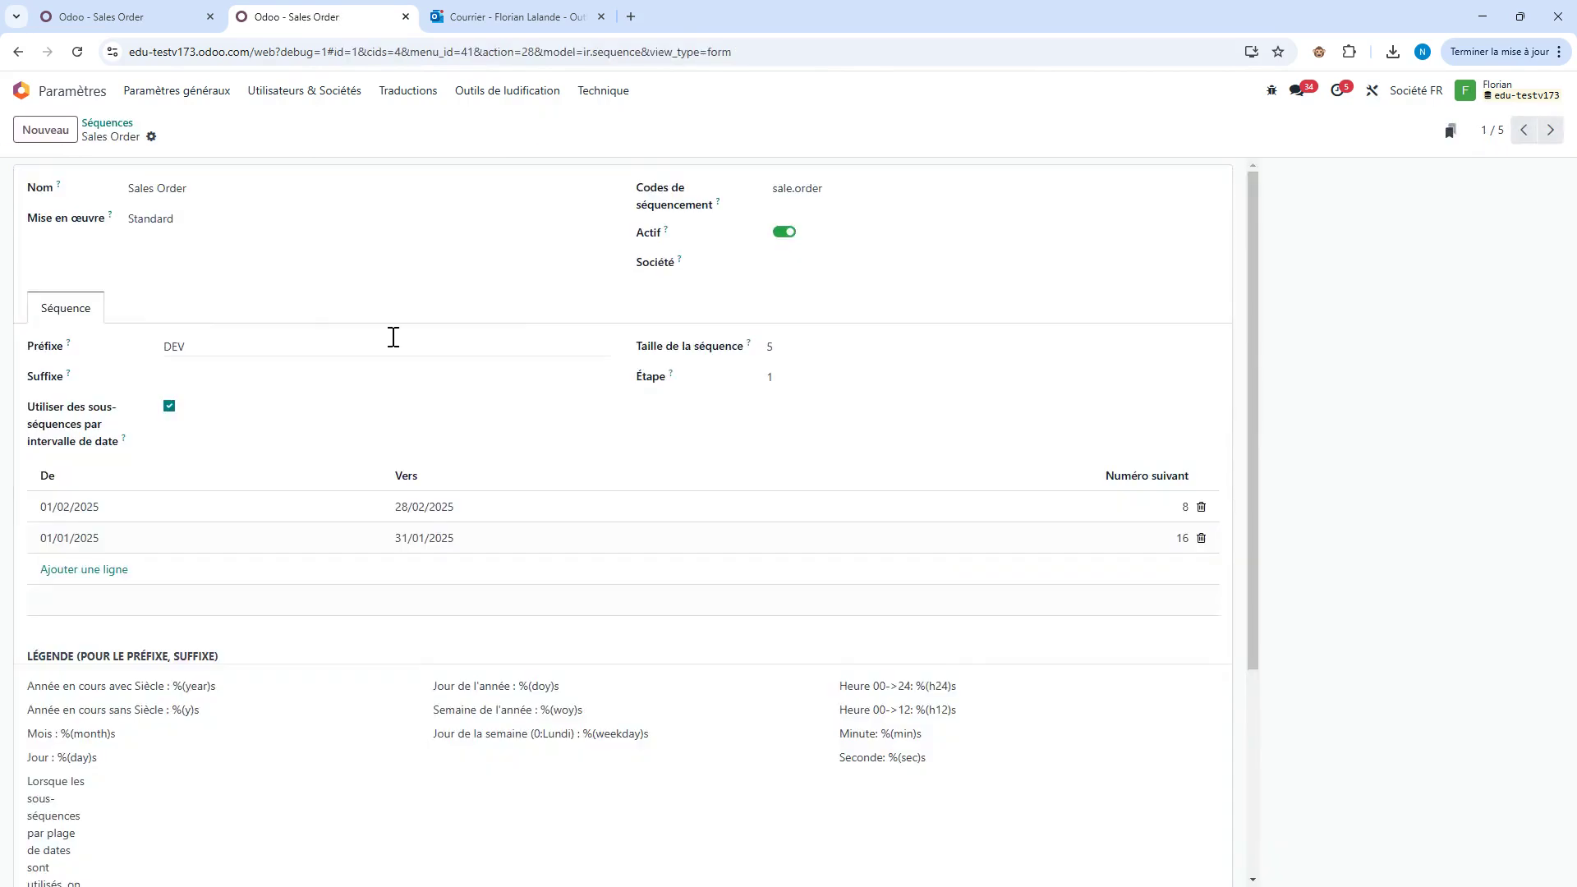
Step: Turn the sub-sequences per date range off and back on for the Sales Order sequence, and save the record
click(169, 406)
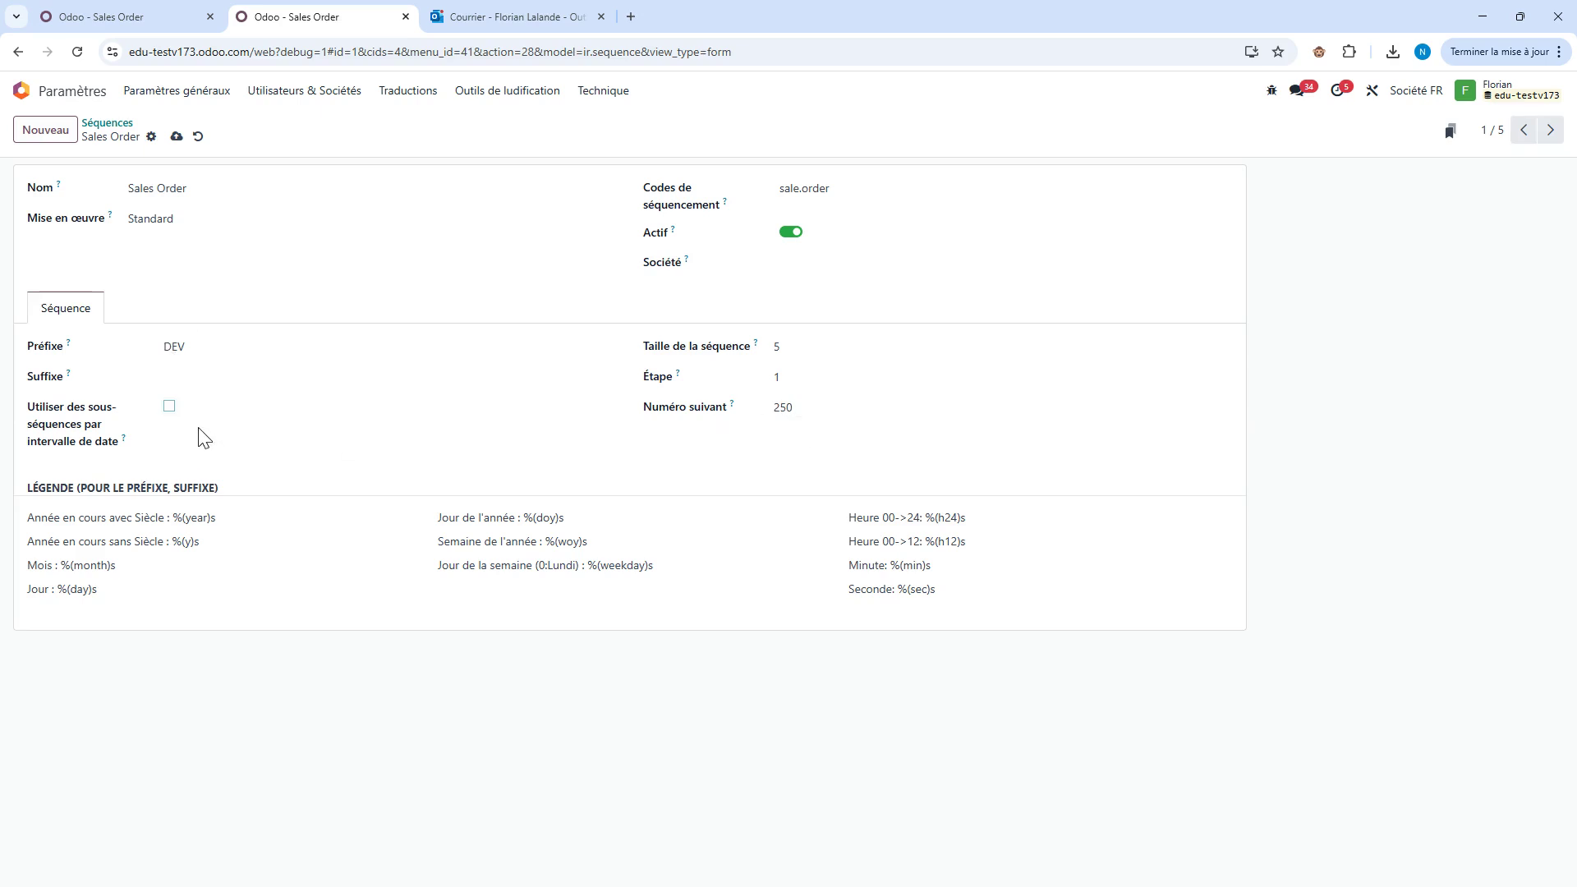
click(169, 406)
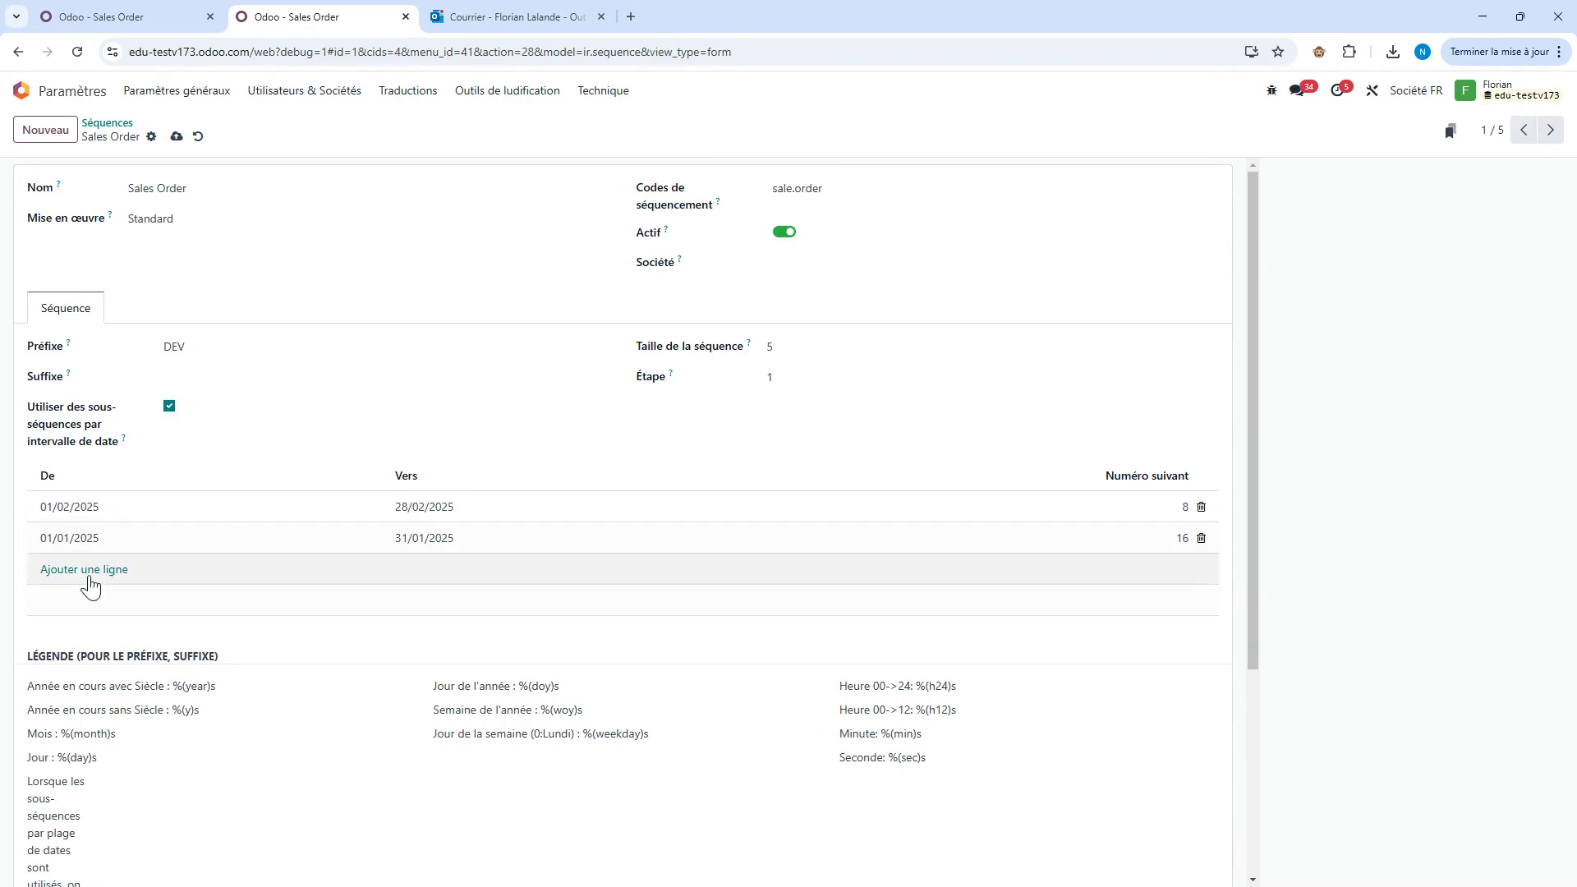
click(177, 136)
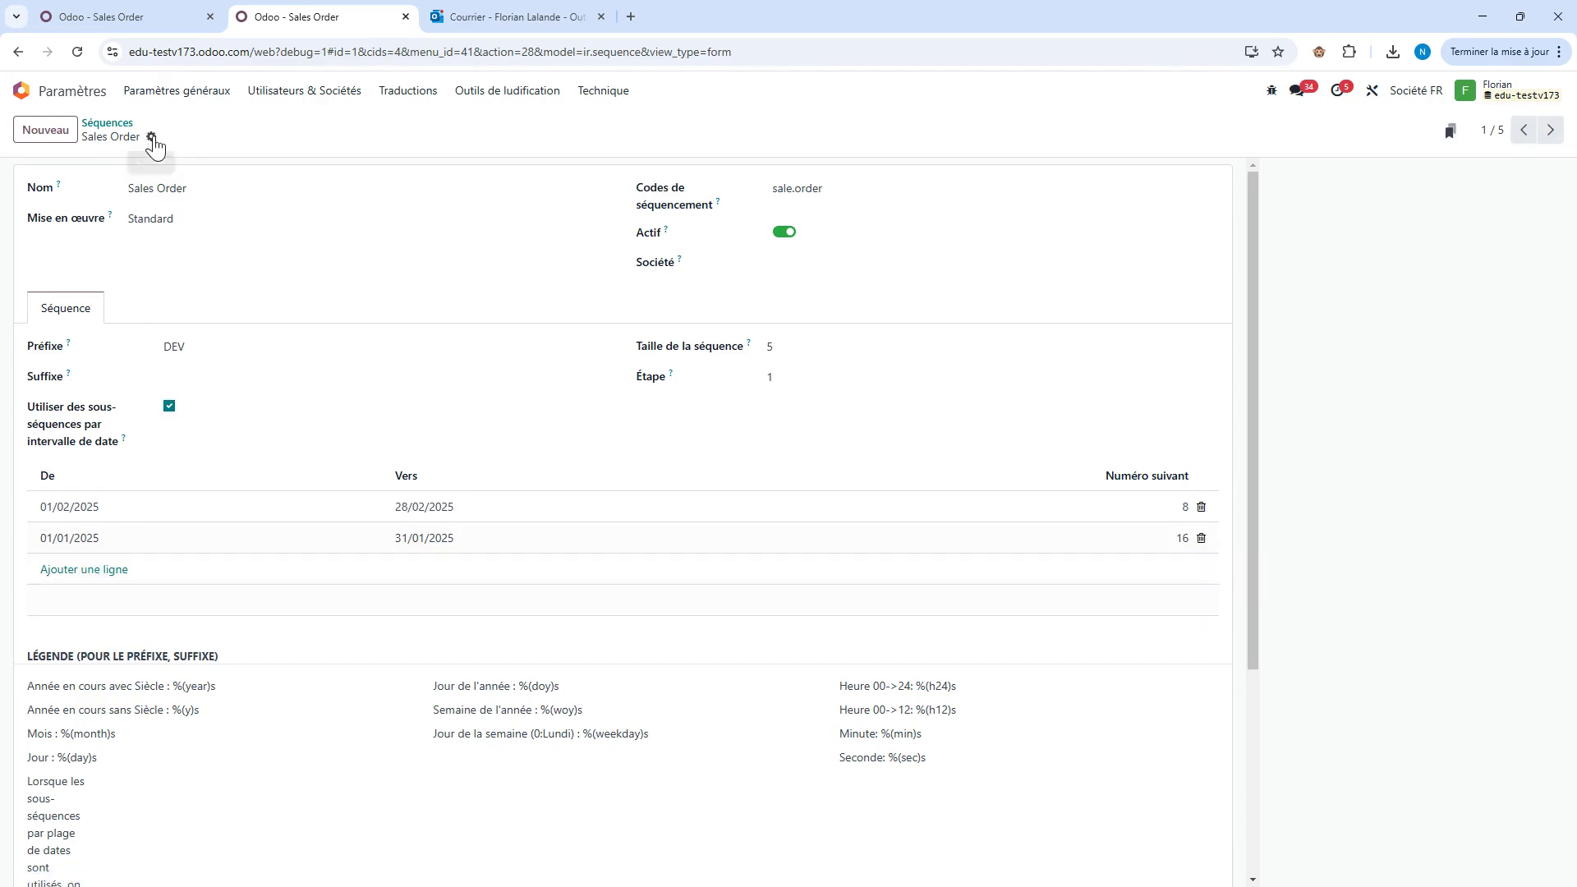
Step: Start an export of only the sale.order record from the sequence list, with the import-compatible data update option enabled
click(95, 123)
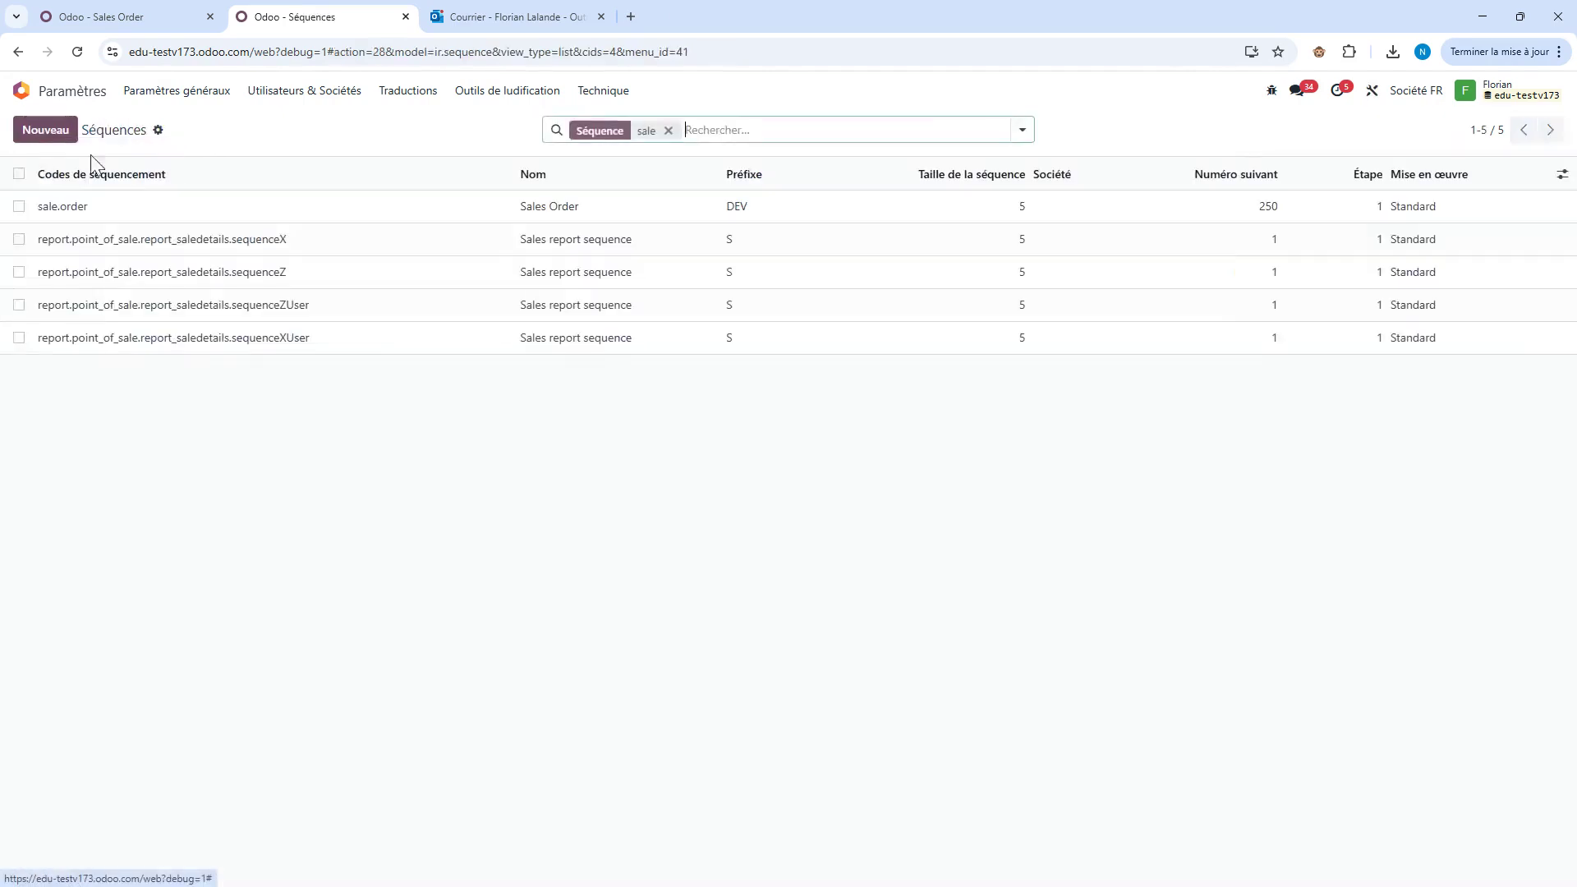
click(19, 206)
click(854, 132)
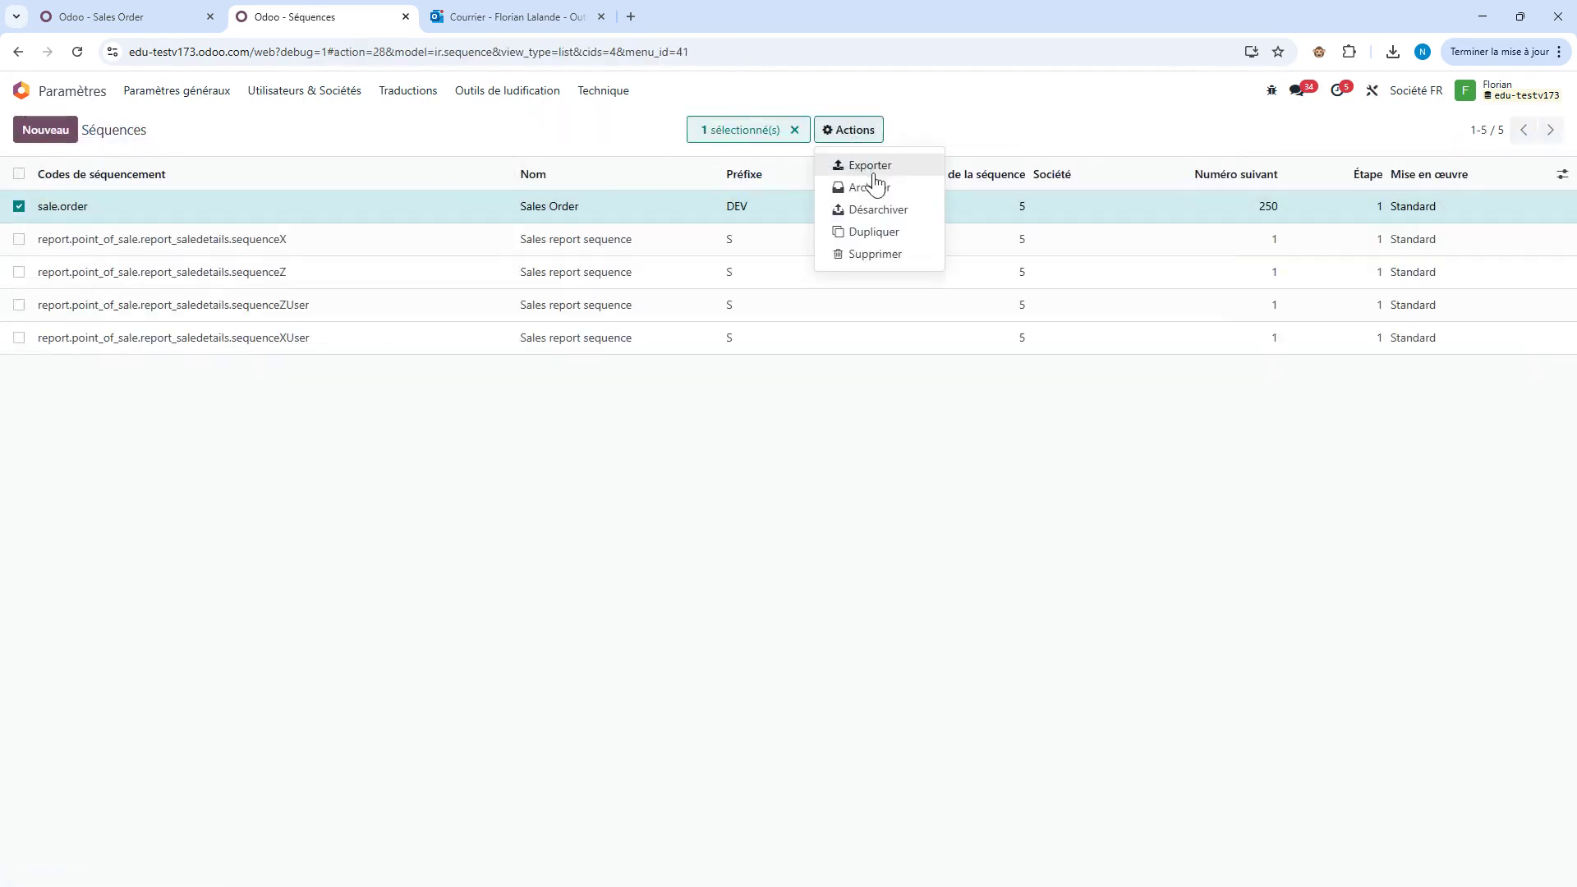
click(871, 169)
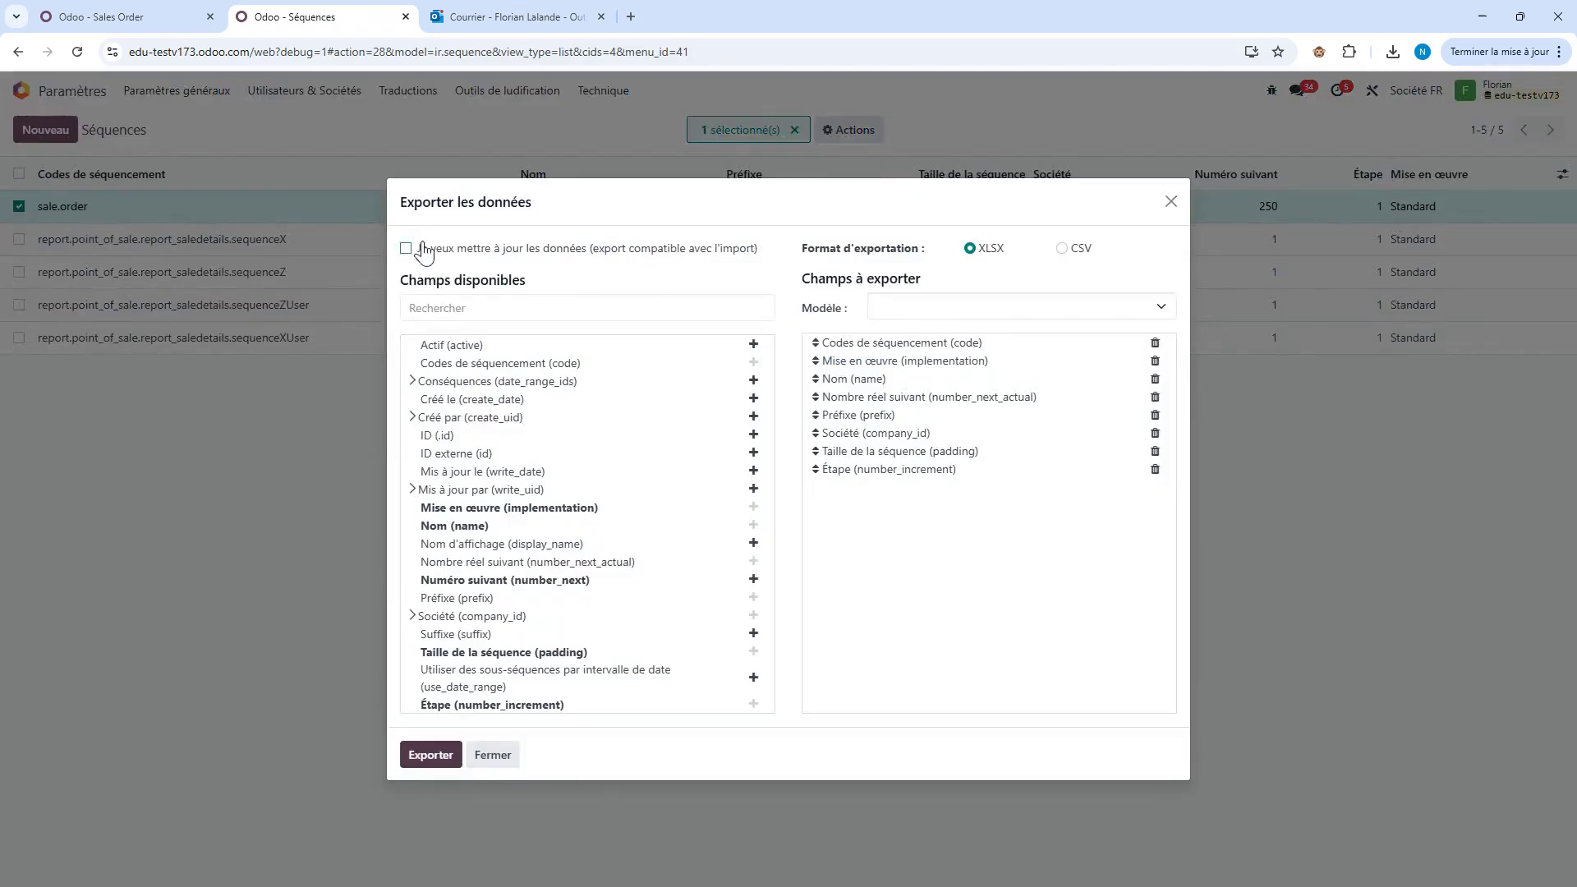
click(406, 248)
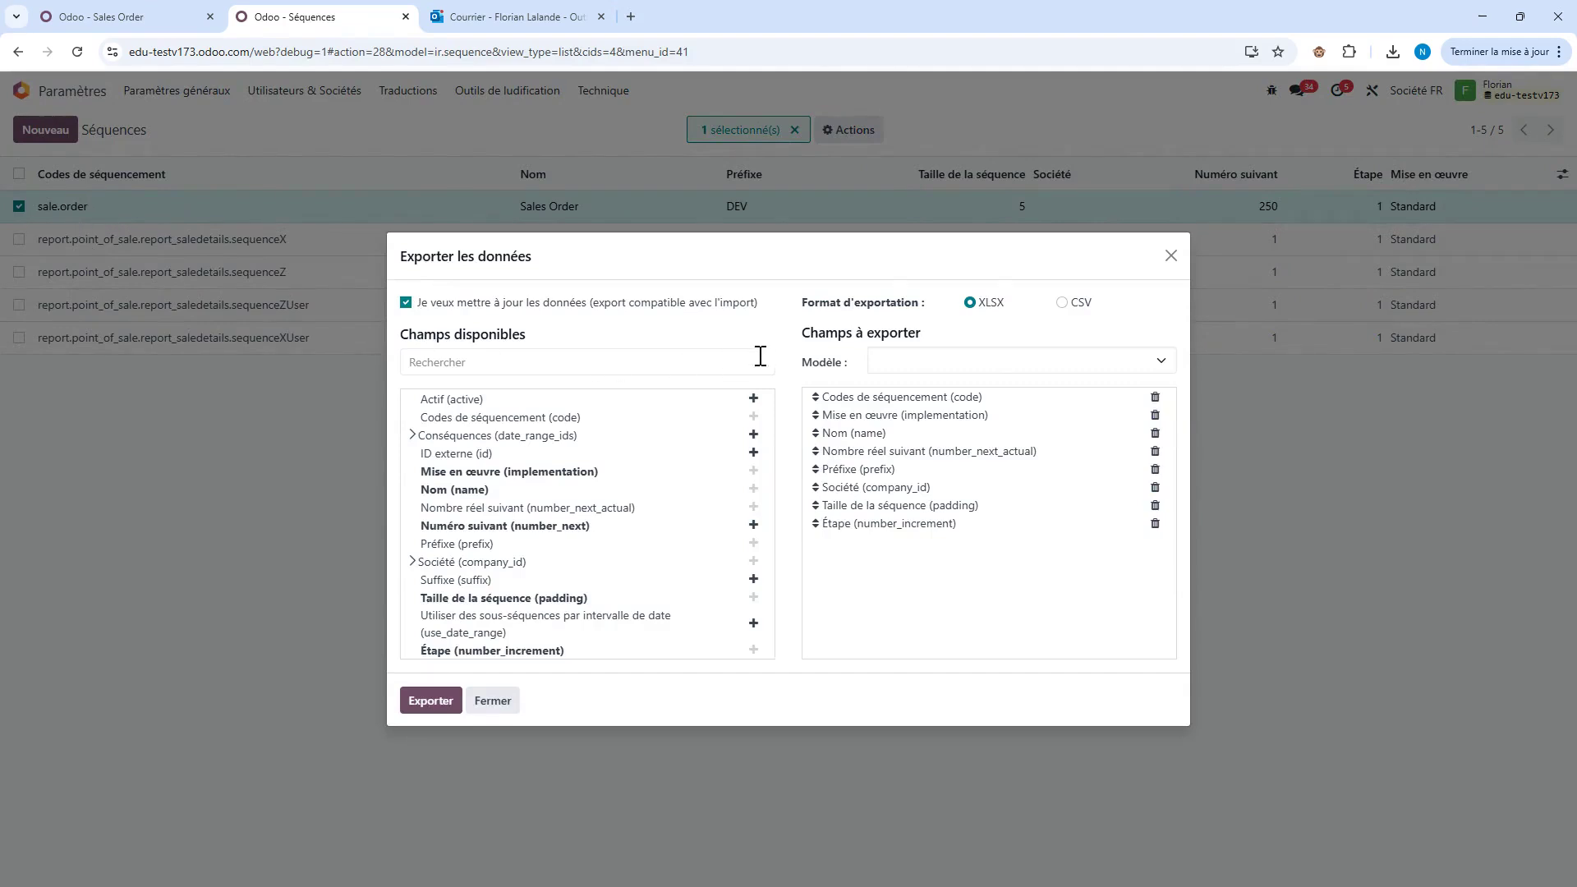
Step: Load the "Export seque" template, remove Nombre réel suivant, Préfixe and Taille de la séquence from its fields, and export as XLSX
click(908, 362)
click(916, 397)
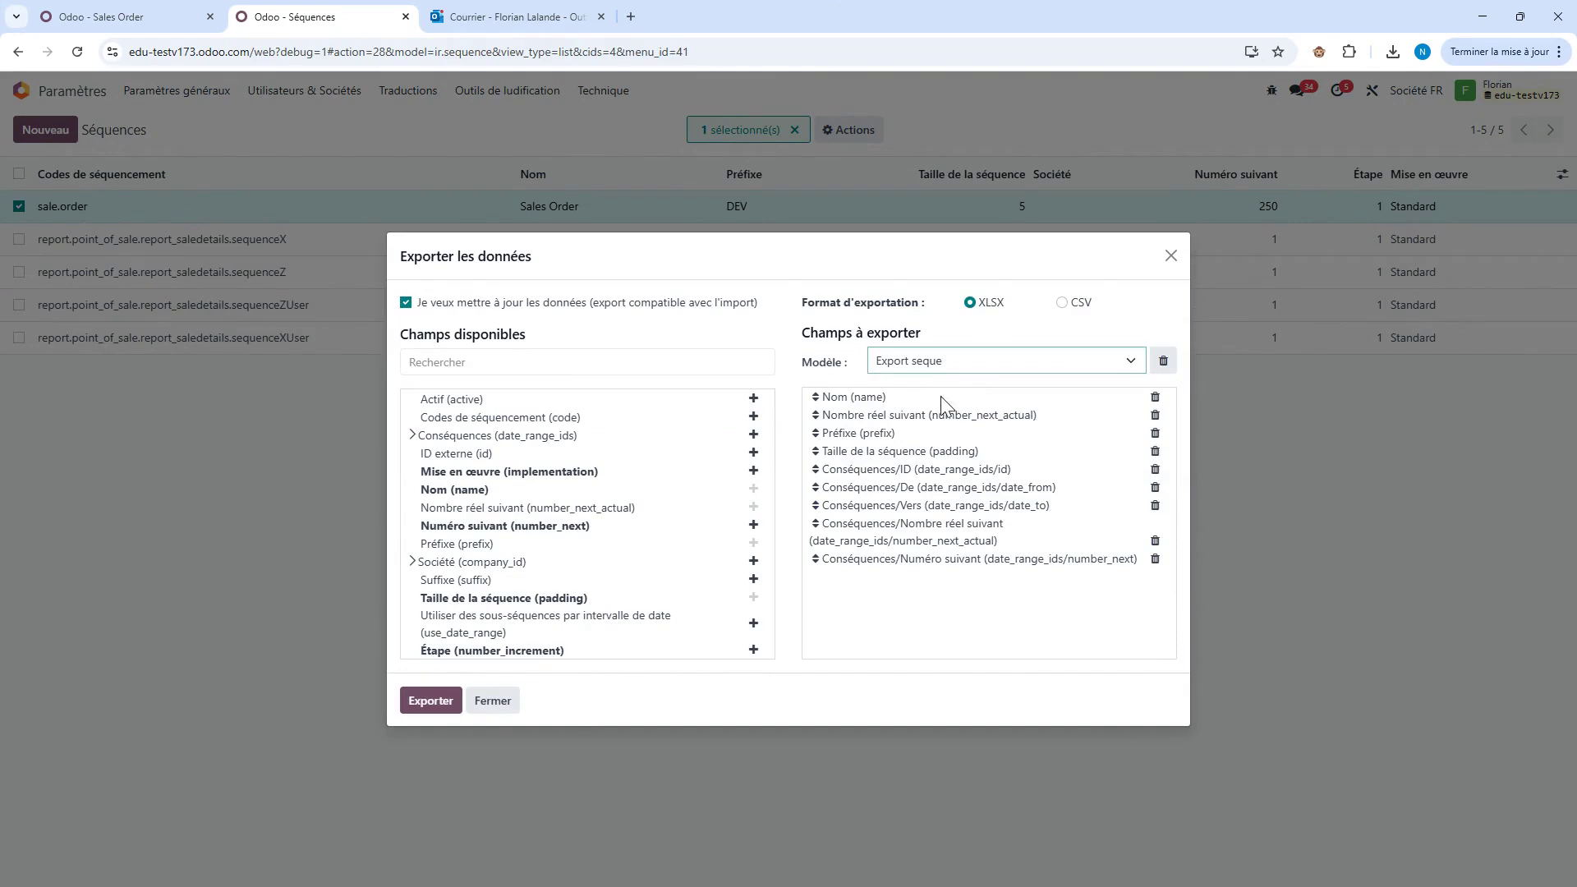
click(1155, 416)
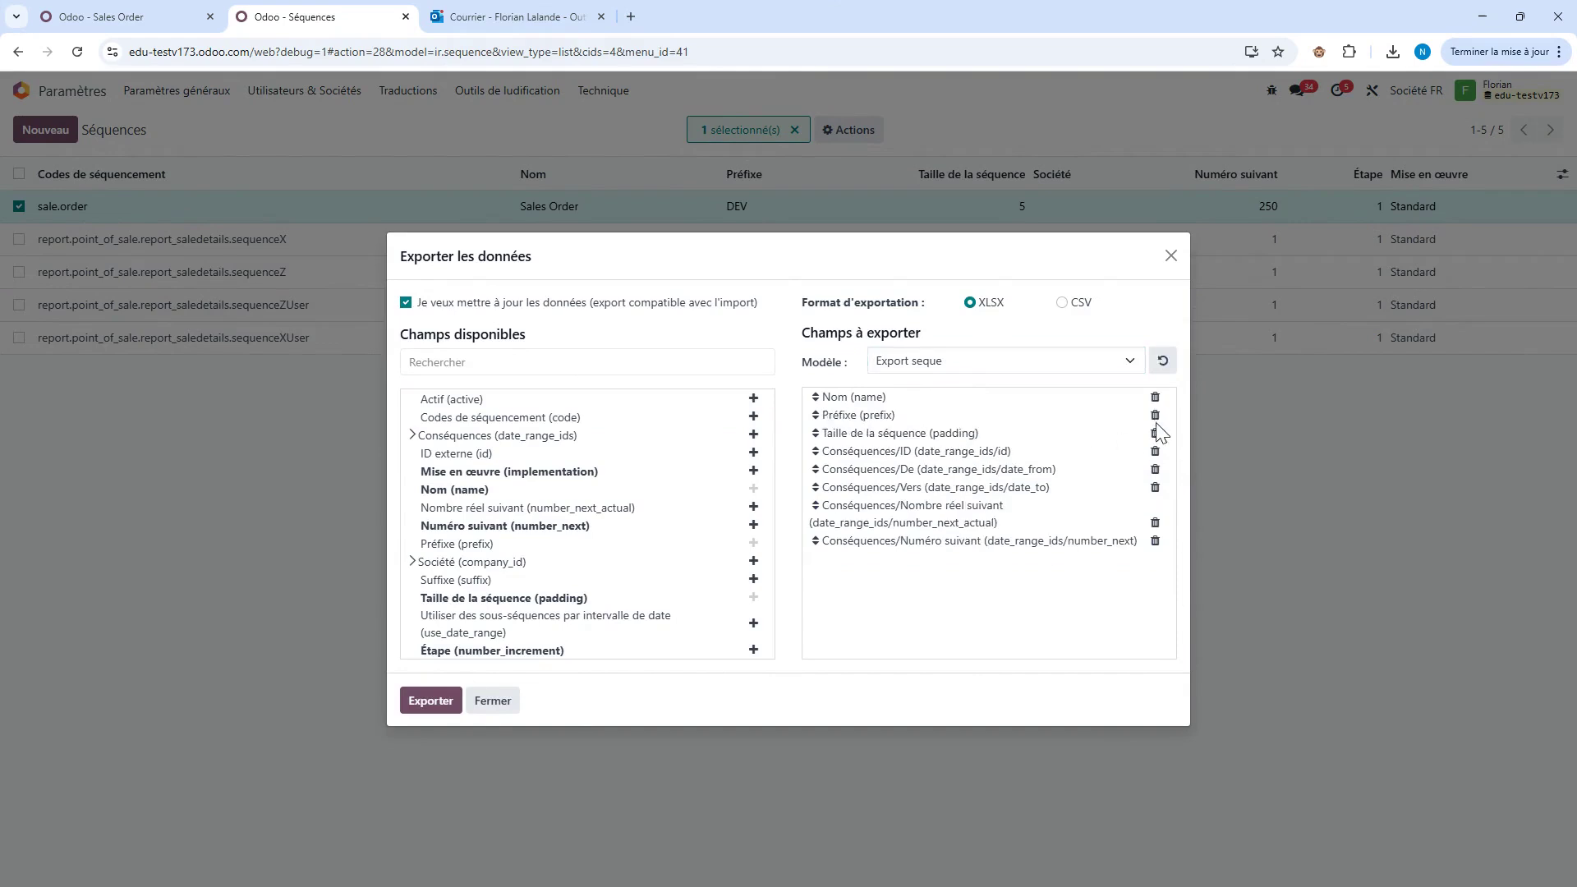
click(1156, 416)
click(1156, 416)
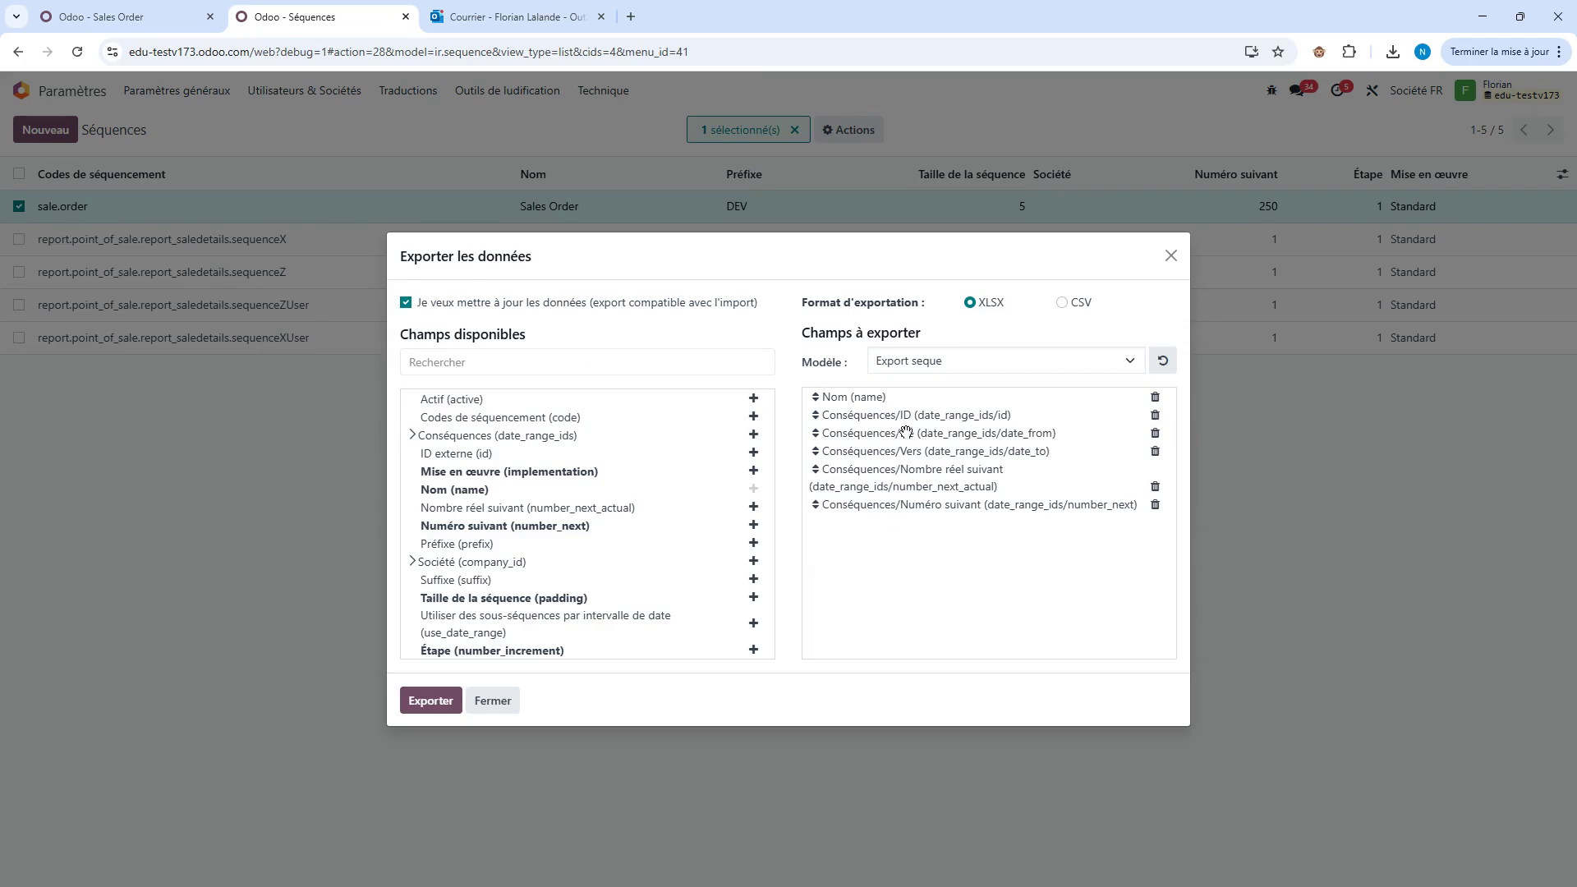
click(433, 705)
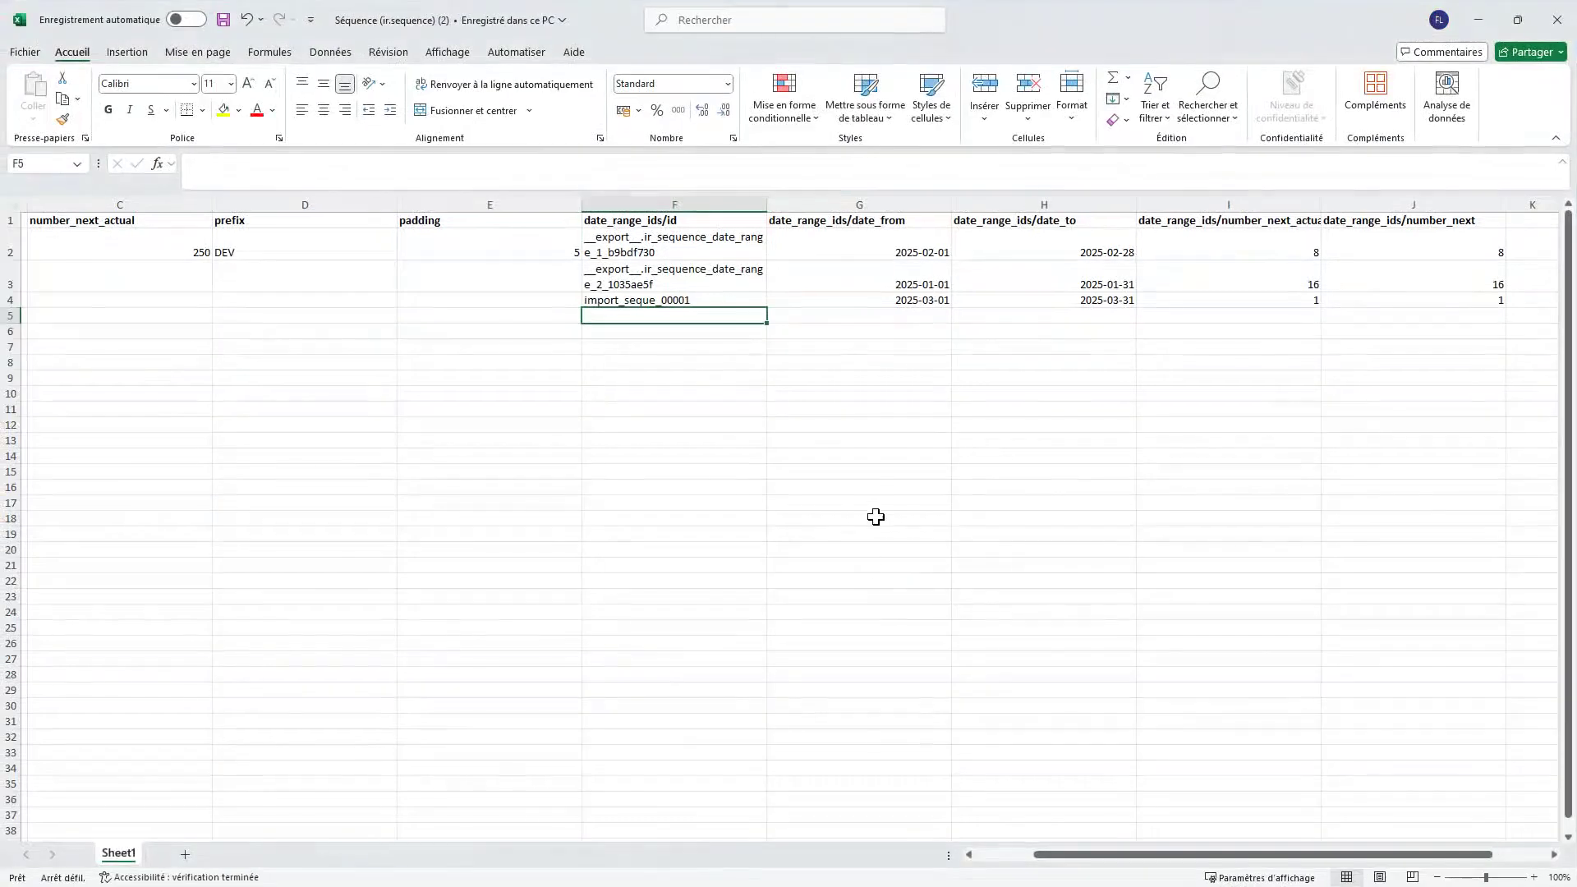
Step: In the Séquence (ir.sequence) (2) Excel workbook, extend the date_range_ids/id series from F4 into F5 as import_seque_00002
click(904, 379)
drag(1064, 855, 870, 816)
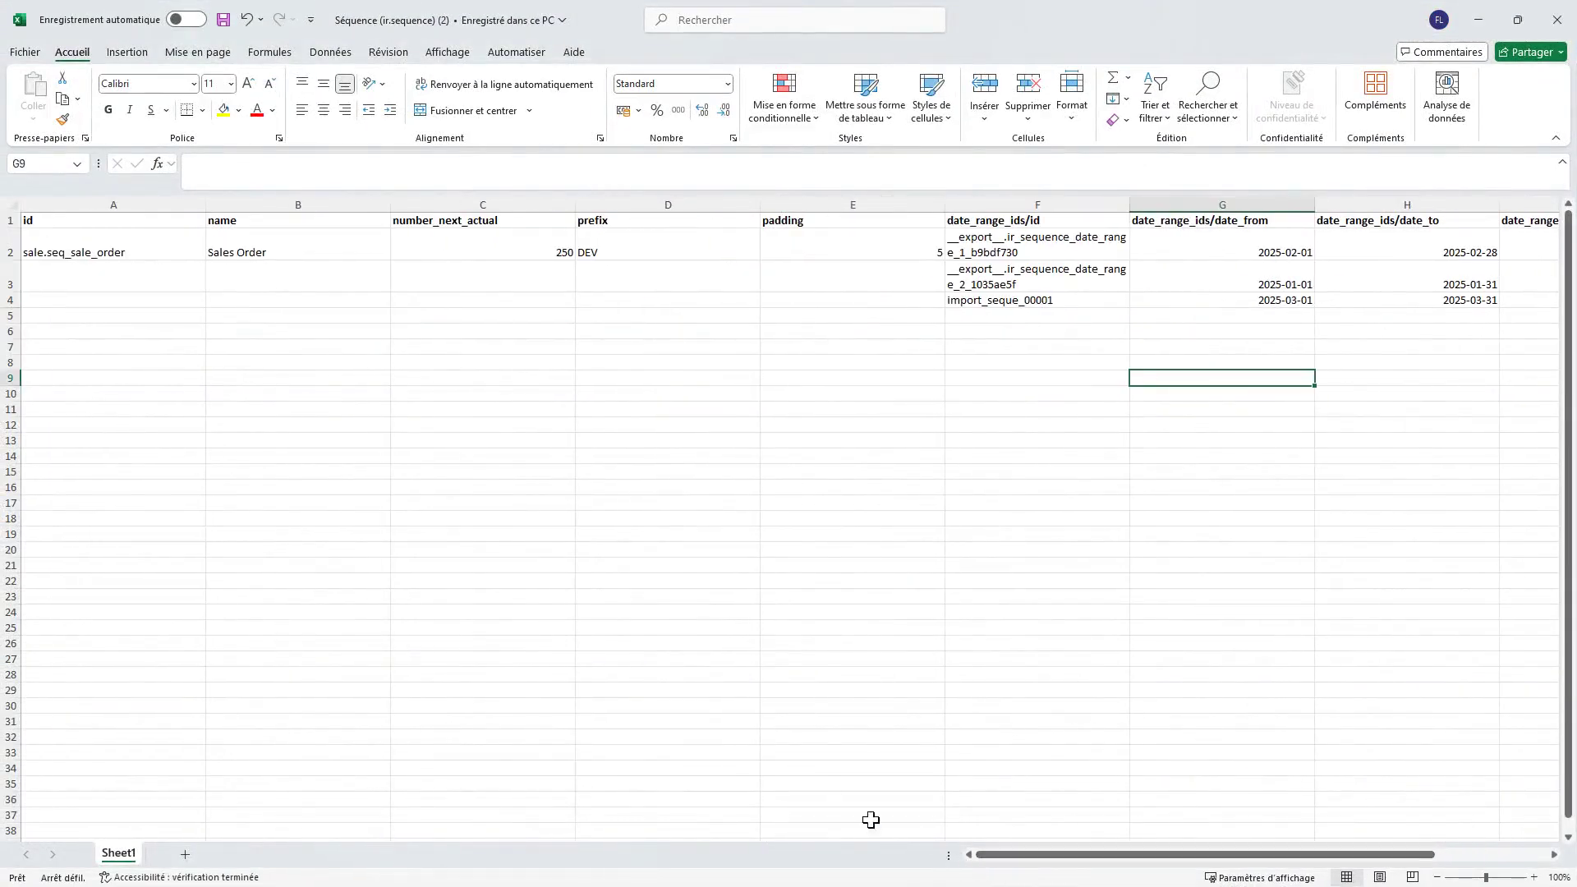
drag(183, 244, 1224, 284)
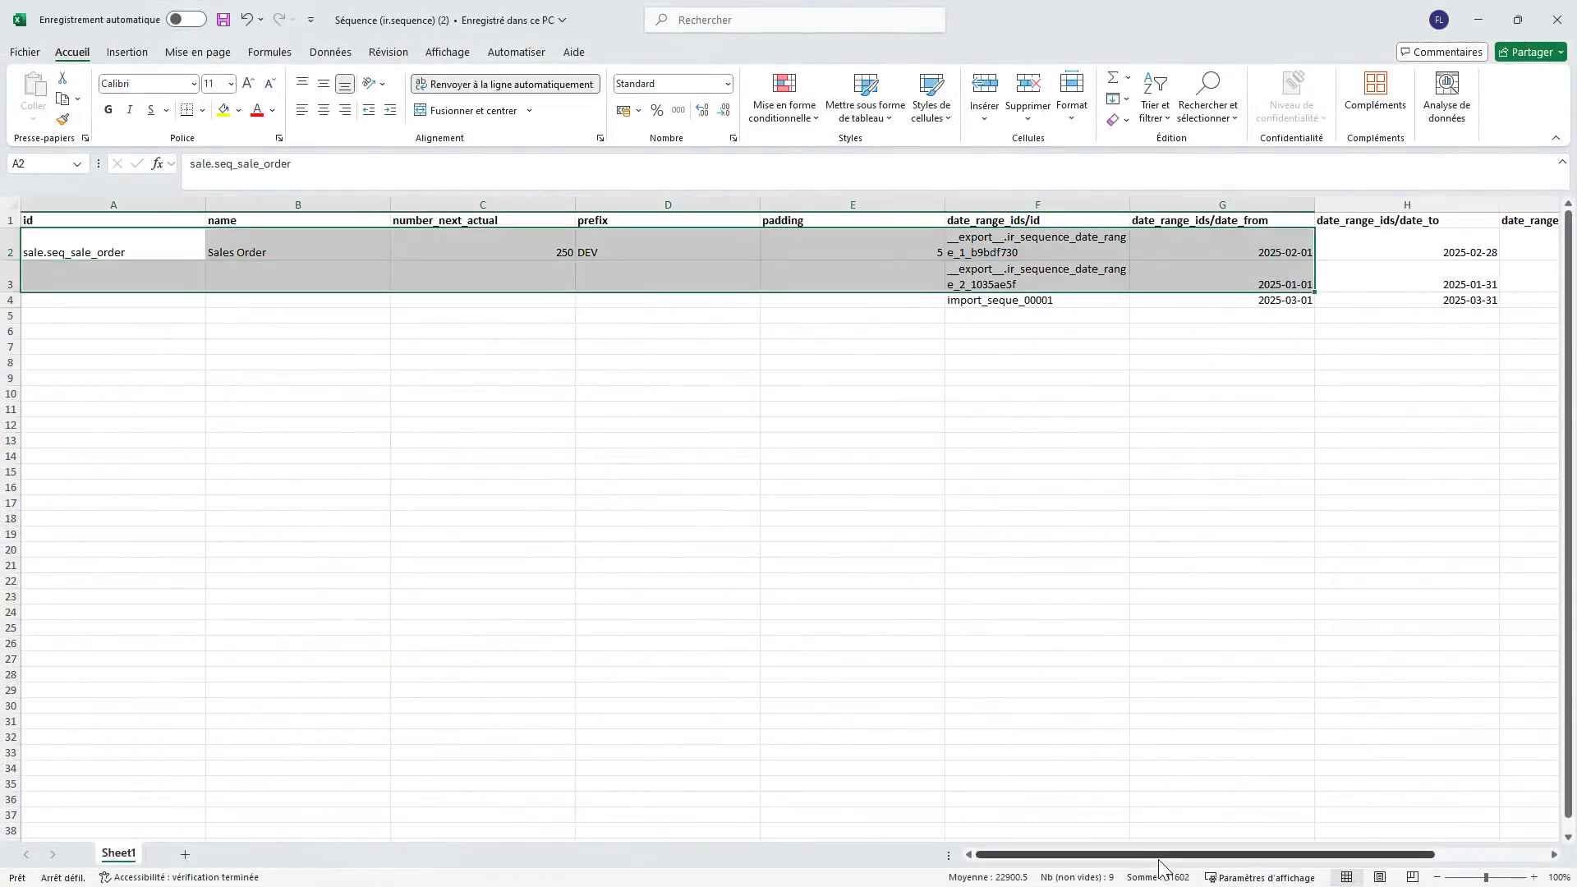
drag(1167, 859, 1279, 858)
click(672, 303)
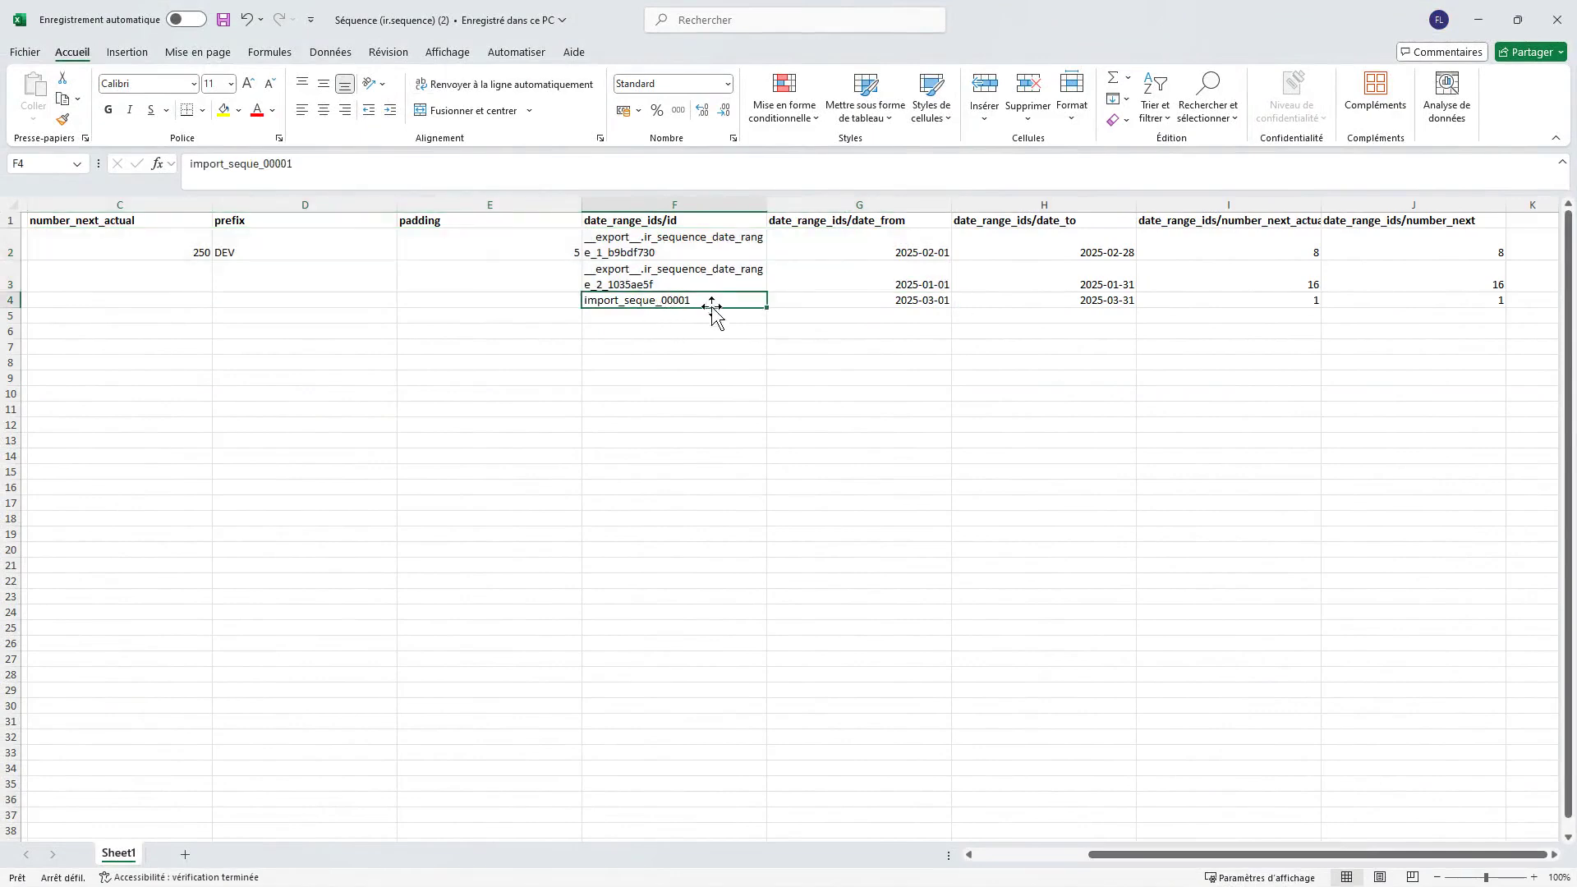
mouse_move(766, 308)
mouse_down()
mouse_move(764, 373)
mouse_move(768, 326)
mouse_up()
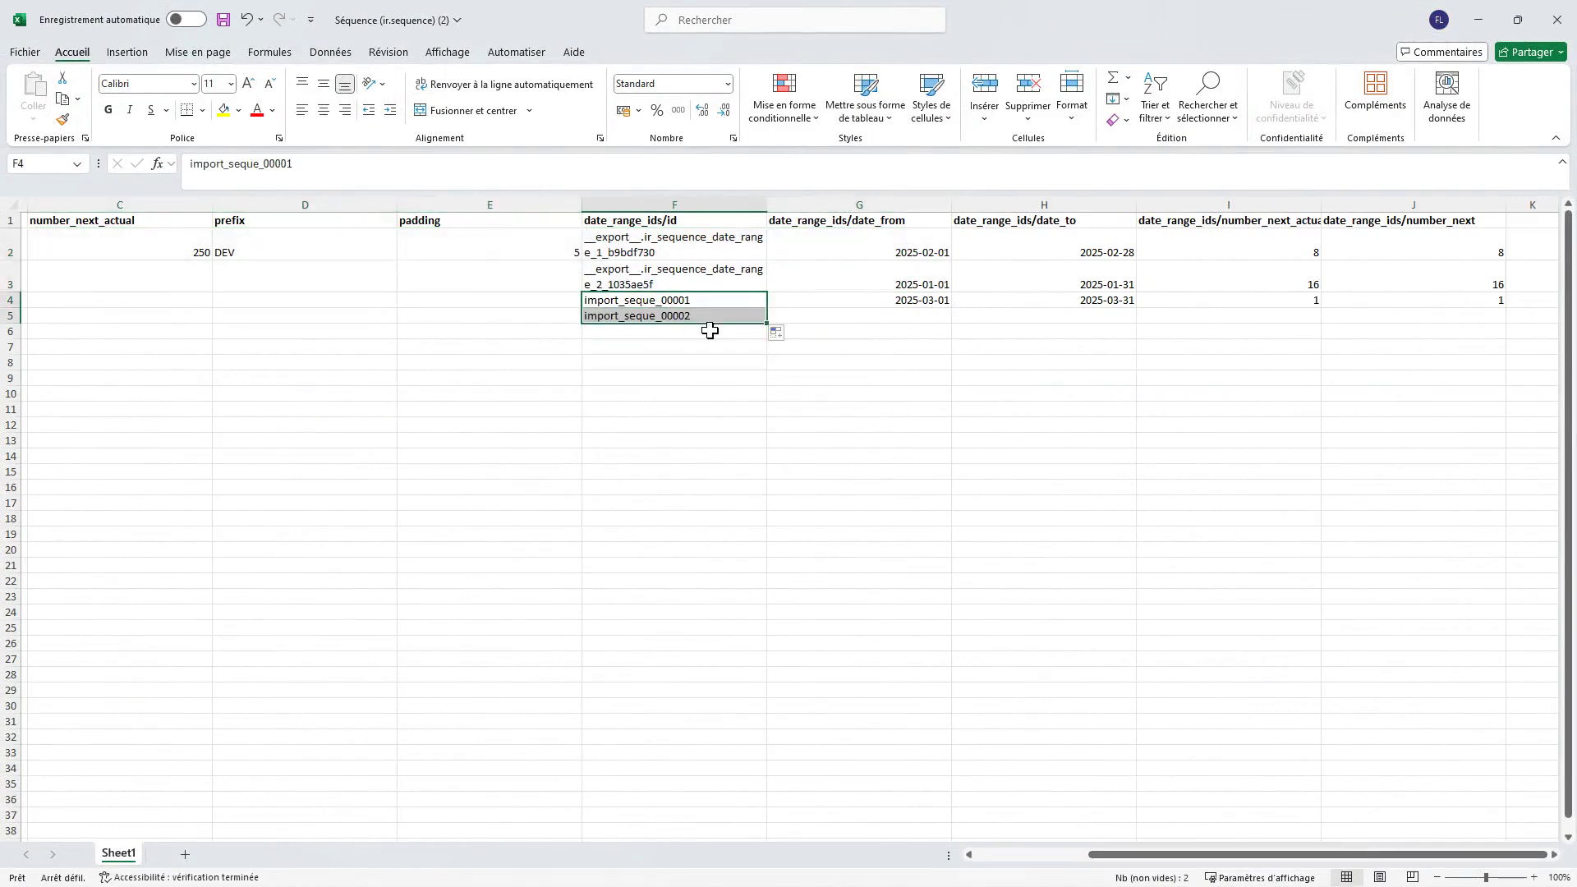
Step: Copy the date in G4 into G5 and H5, and change the date_from value in G5 to 01-04-2025
click(929, 301)
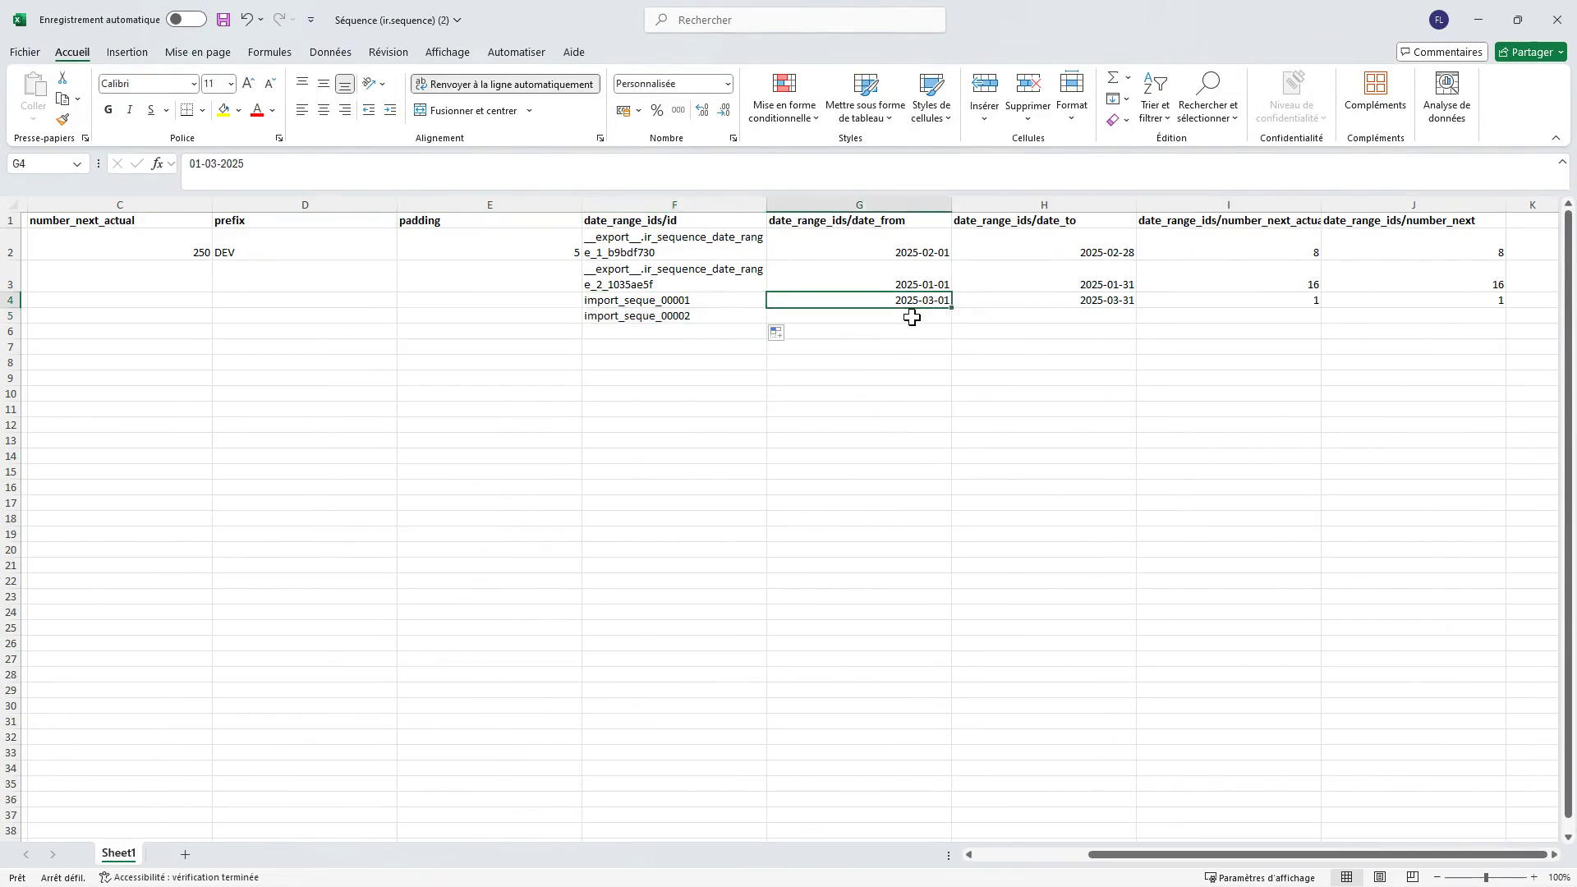
key(ctrl+c)
click(912, 319)
key(ctrl+v)
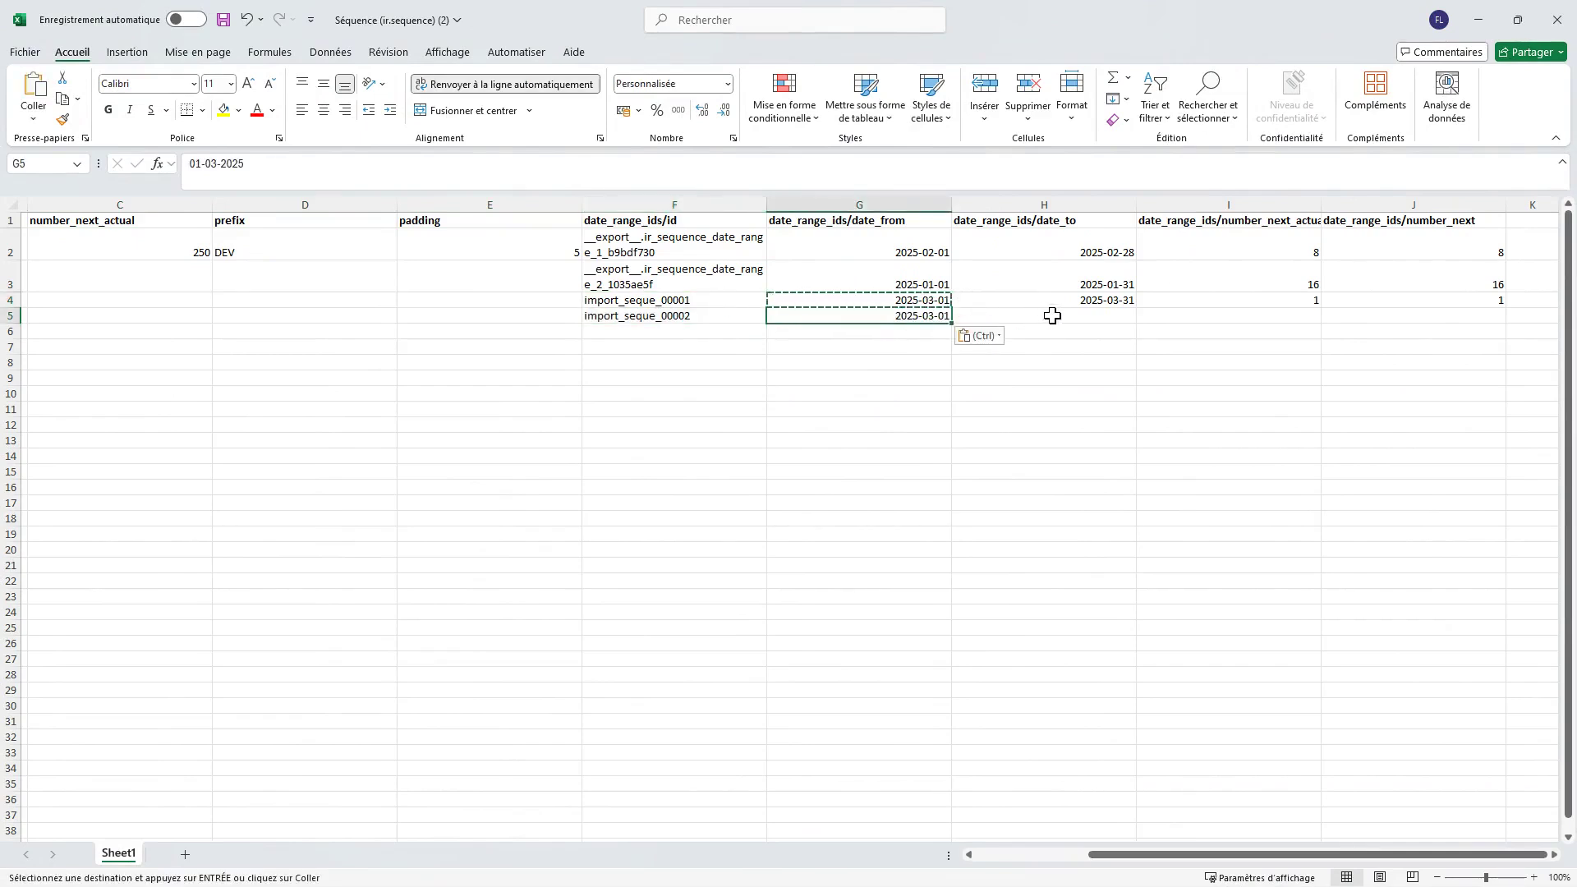
click(1049, 316)
key(ctrl+v)
double_click(934, 316)
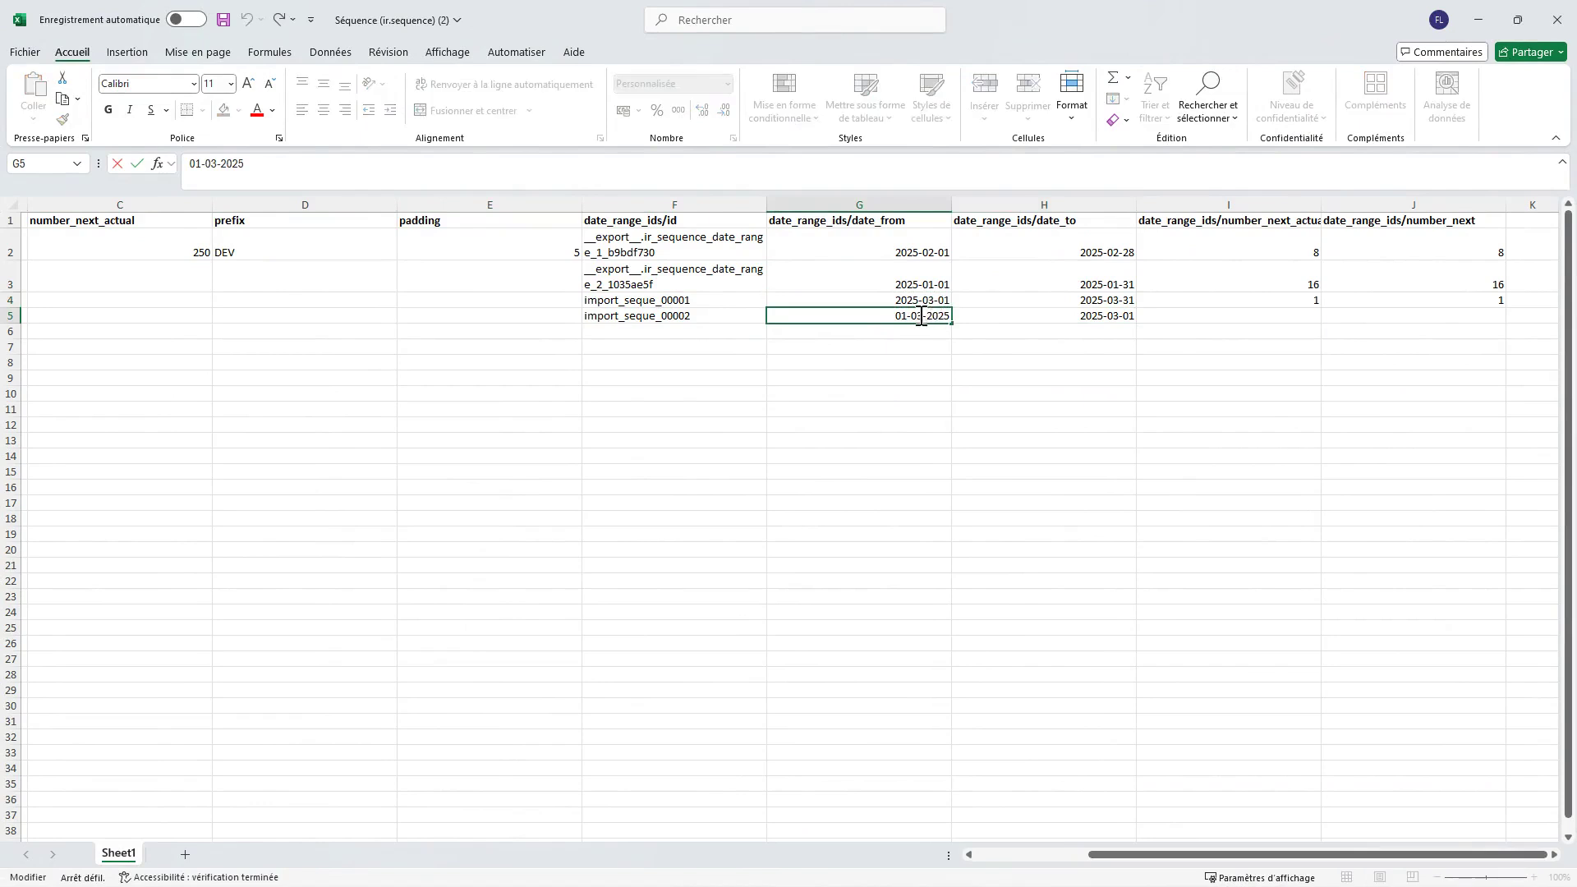
key(BackSpace)
text(4)
Step: Set the date_to value in H5 to 30-04-2025
click(1102, 315)
double_click(1131, 319)
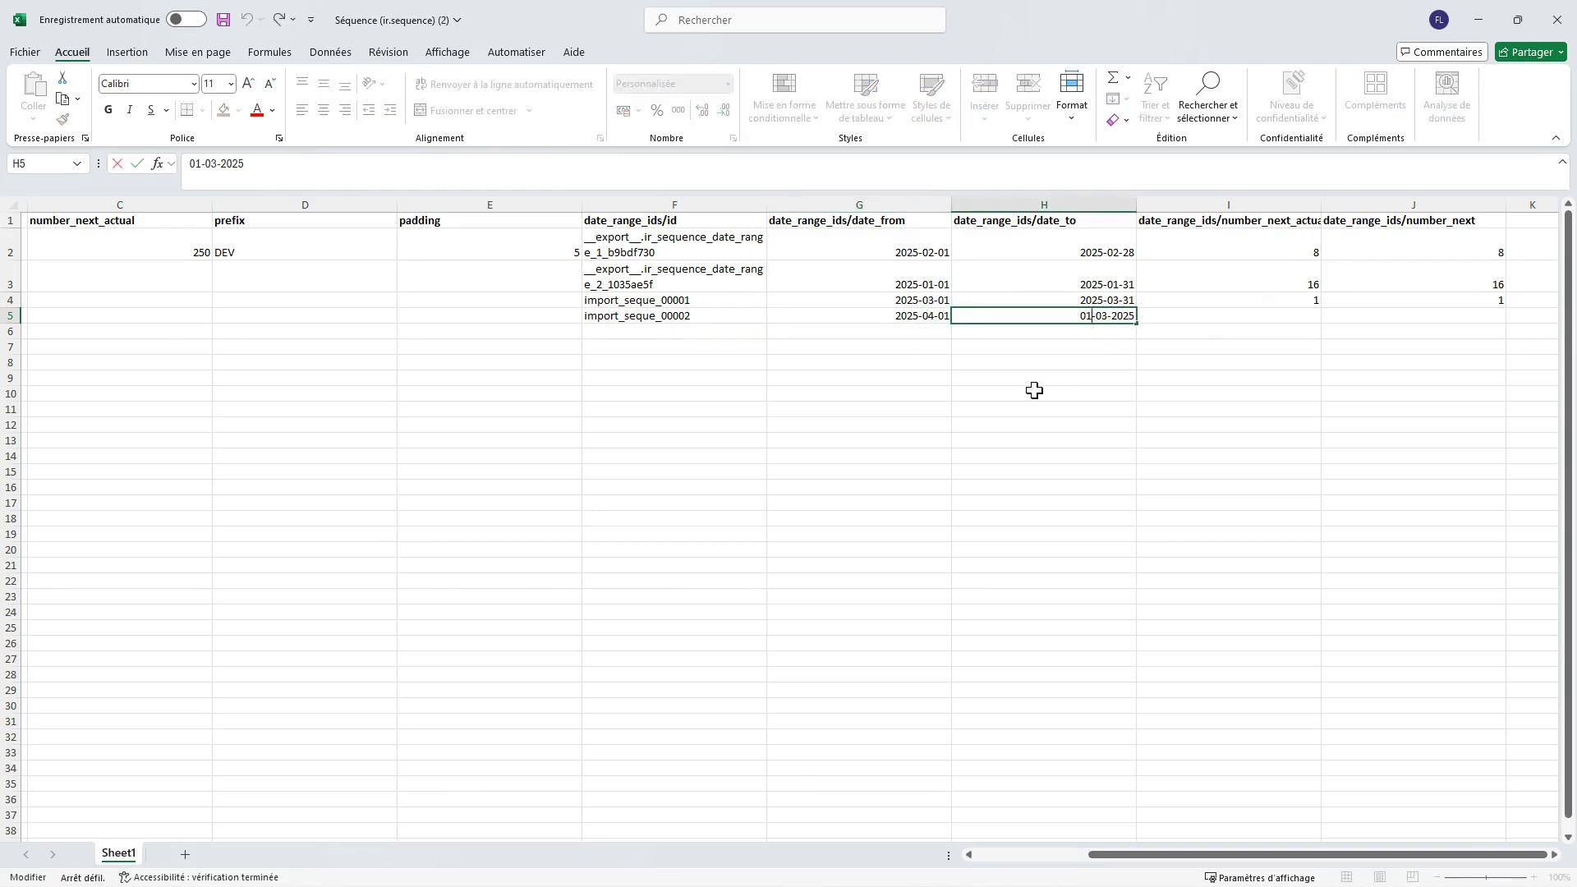
key(BackSpace)
key(BackSpace)
text(30)
key(Delete)
text(4)
Step: Enter 1 in both next-number cells I5 and J5 of the new date range row, and save the workbook
click(1297, 316)
text(1)
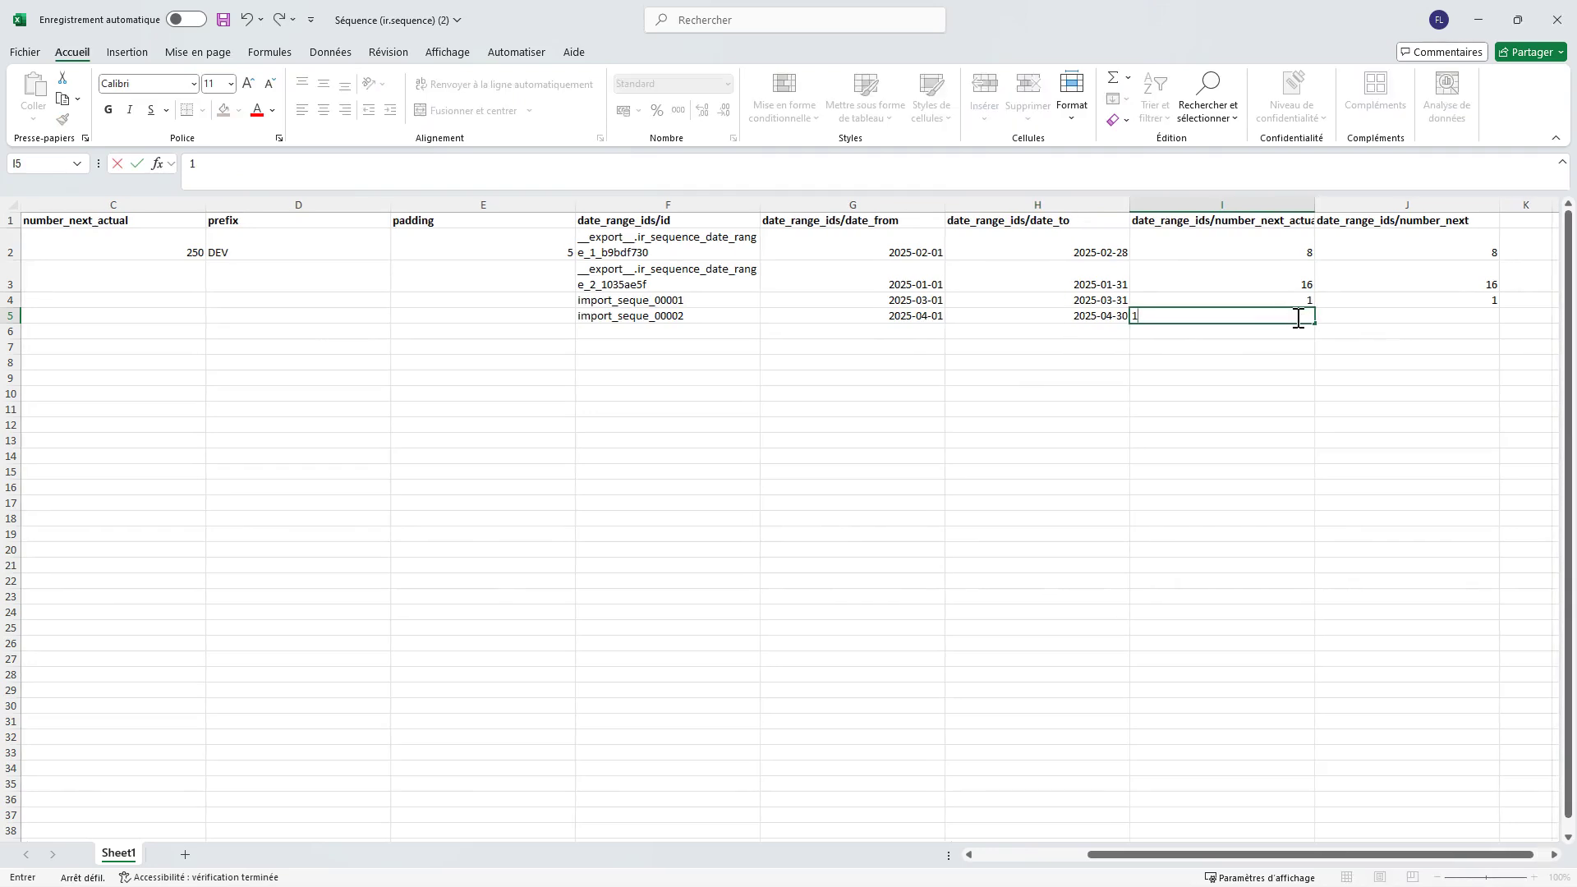
key(Tab)
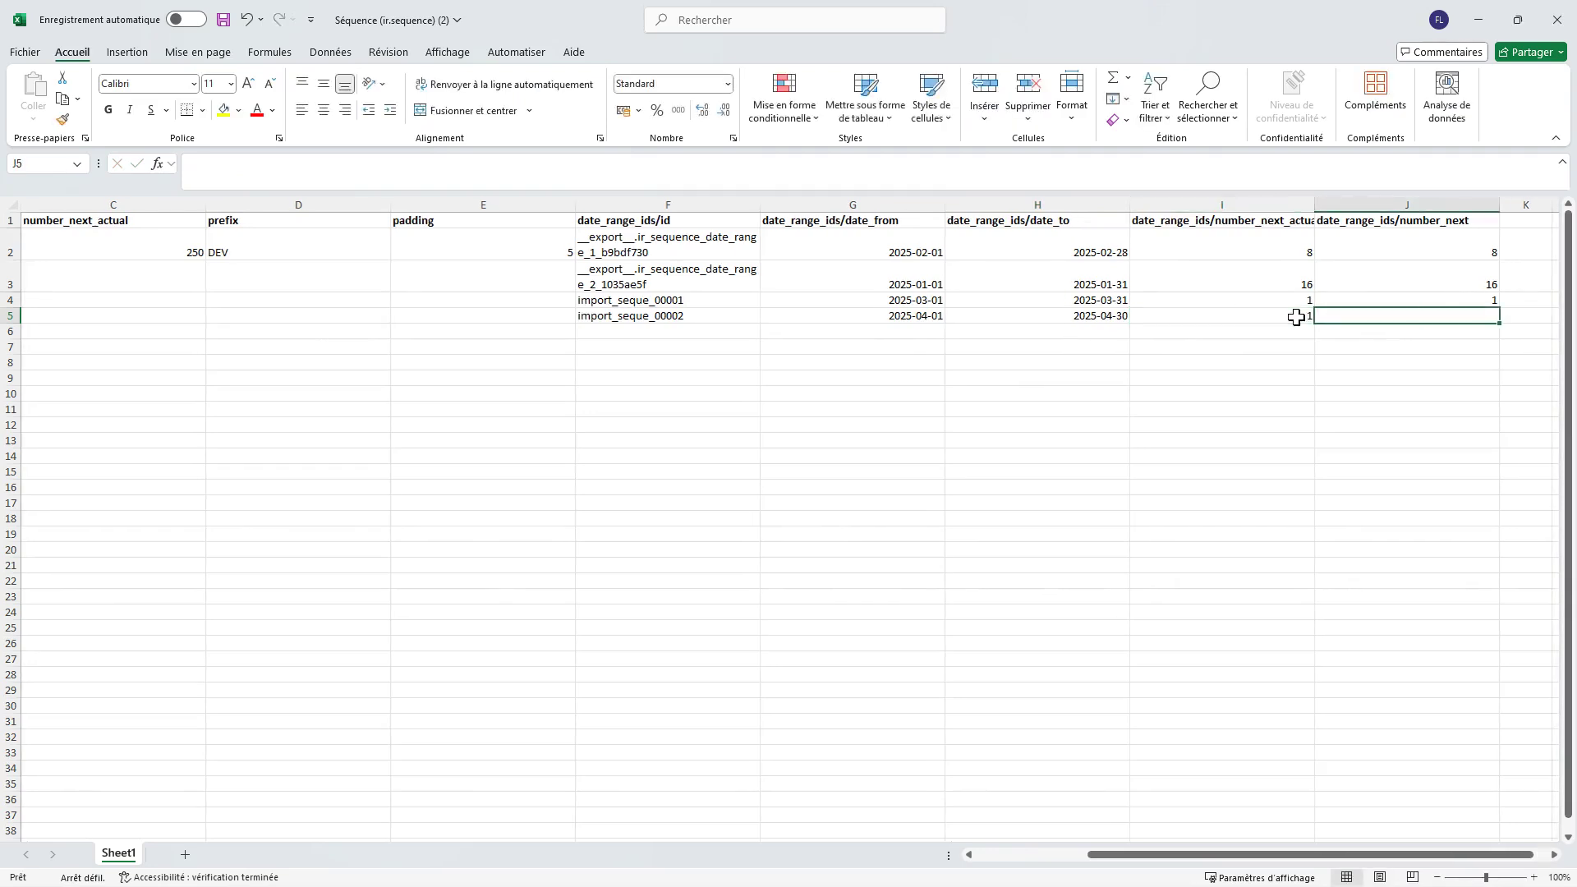
text(1)
key(Return)
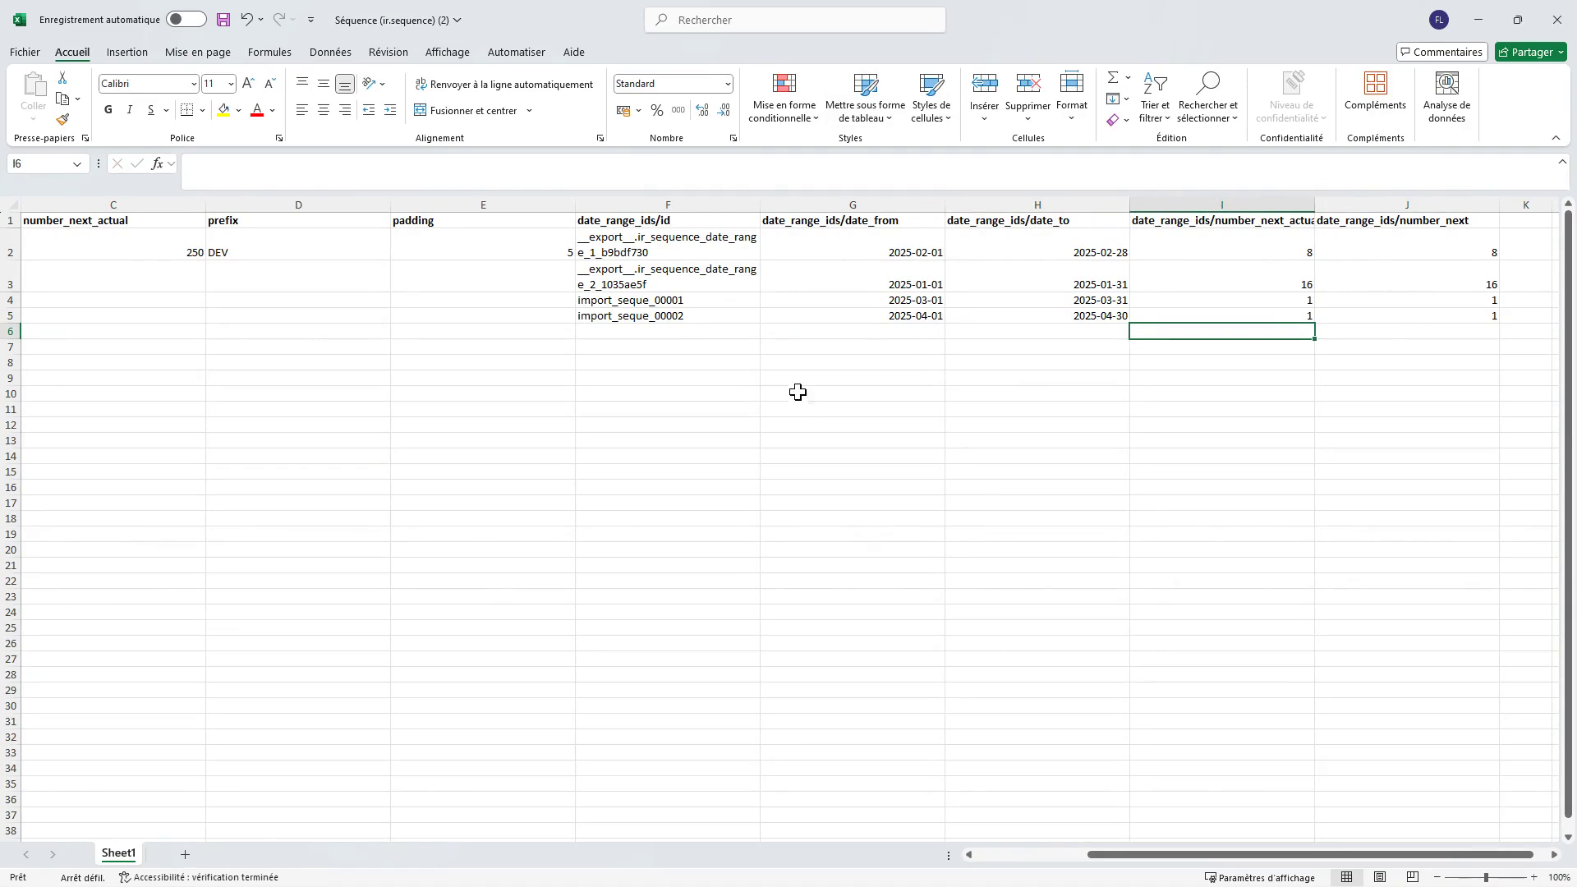
click(223, 20)
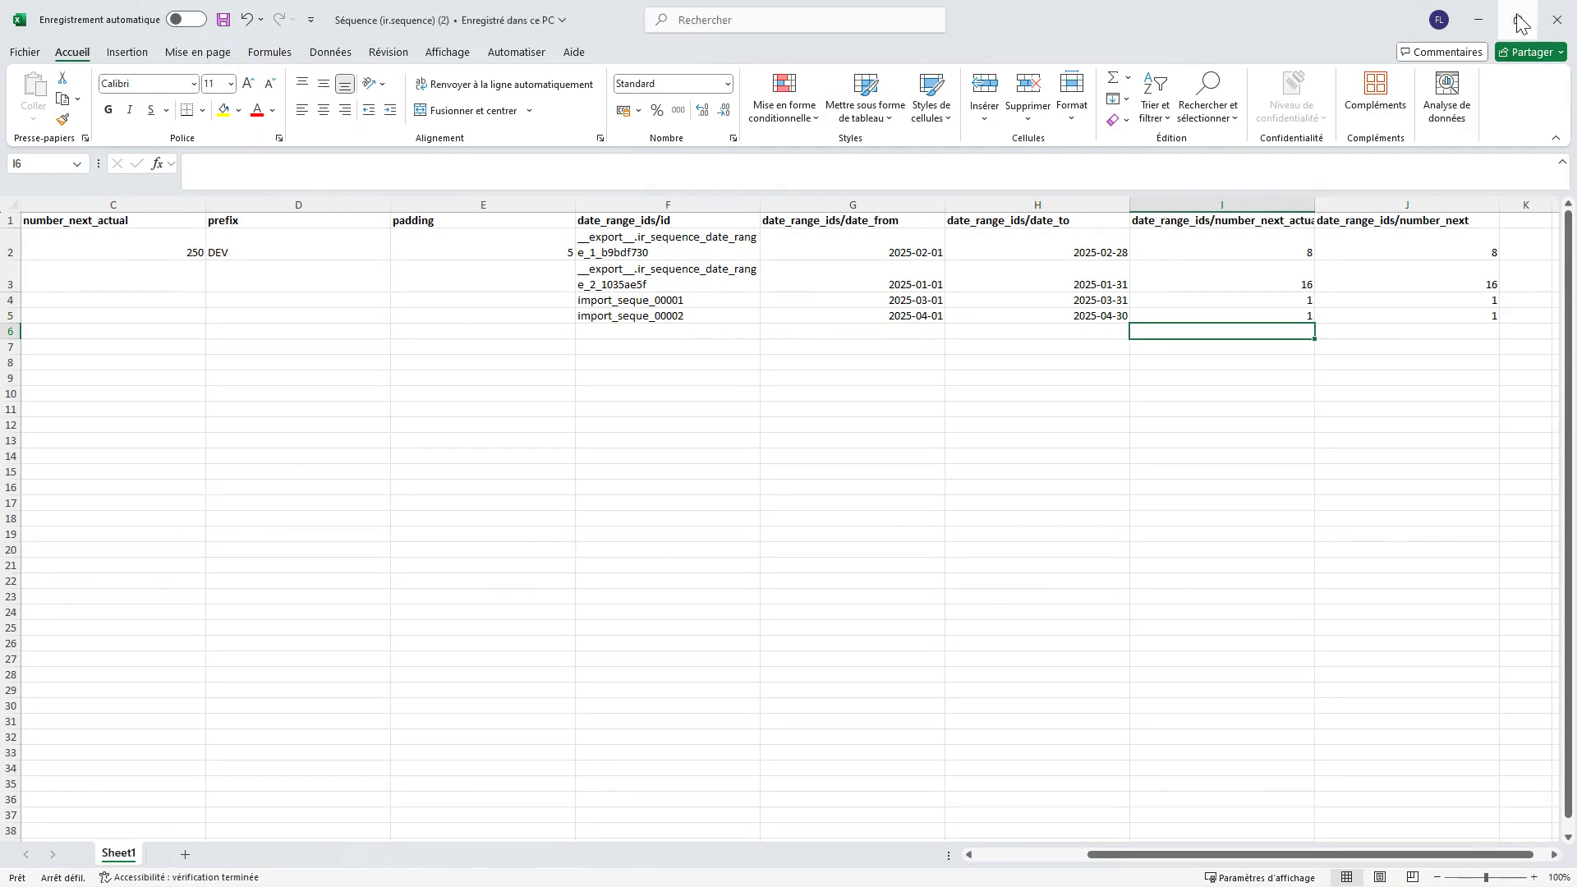
Step: Switch back to Odoo, close the export dialog and load the saved Séquence workbook into a record import for sequences
click(1479, 20)
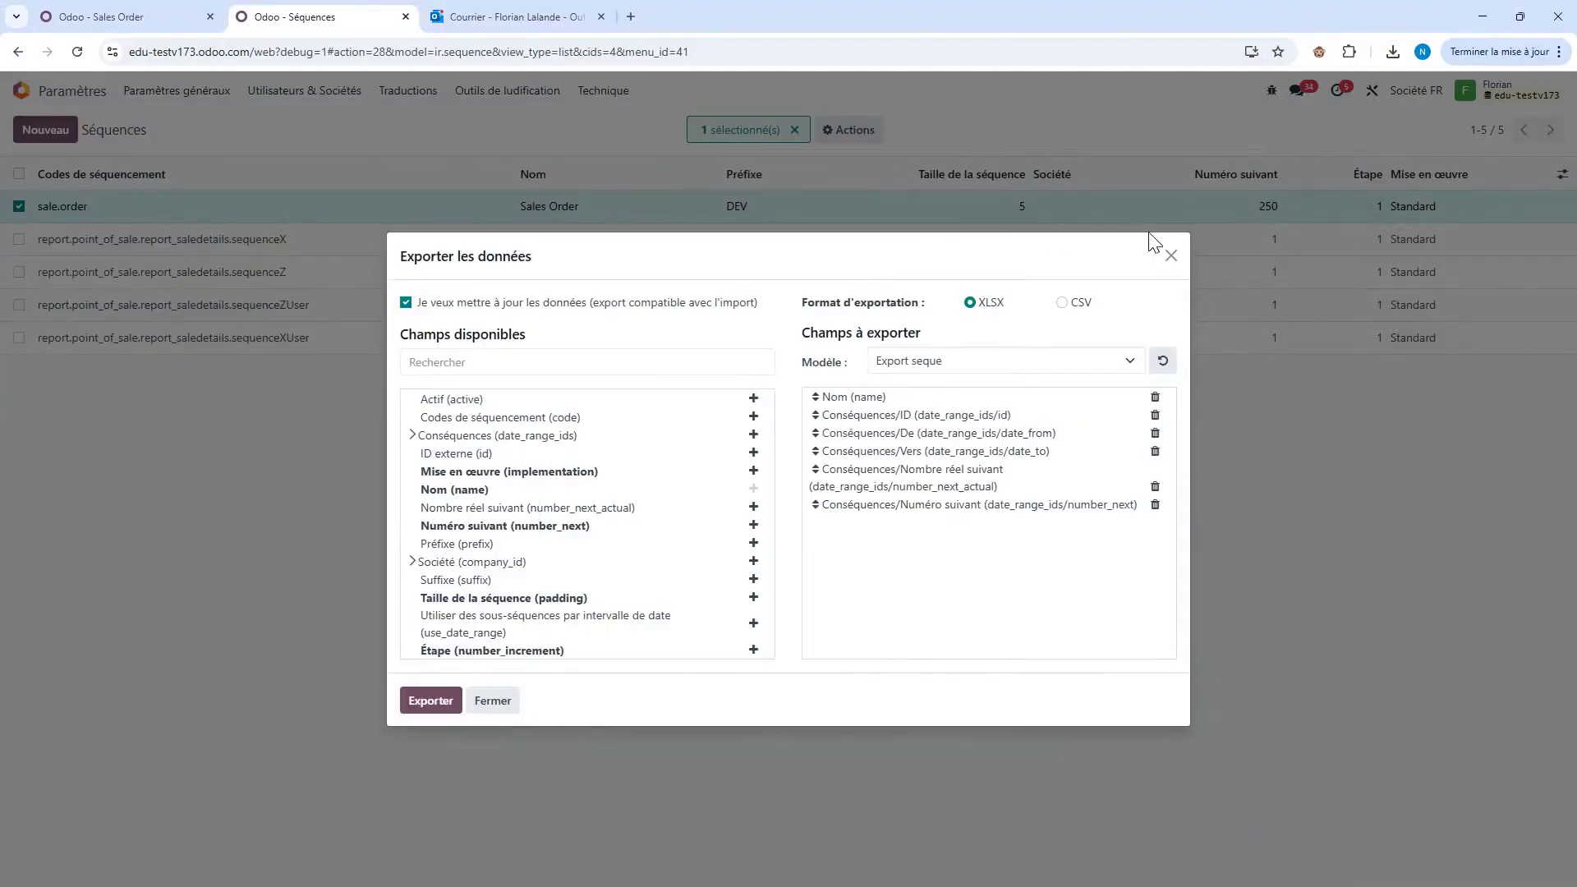
click(1171, 256)
click(19, 206)
click(158, 131)
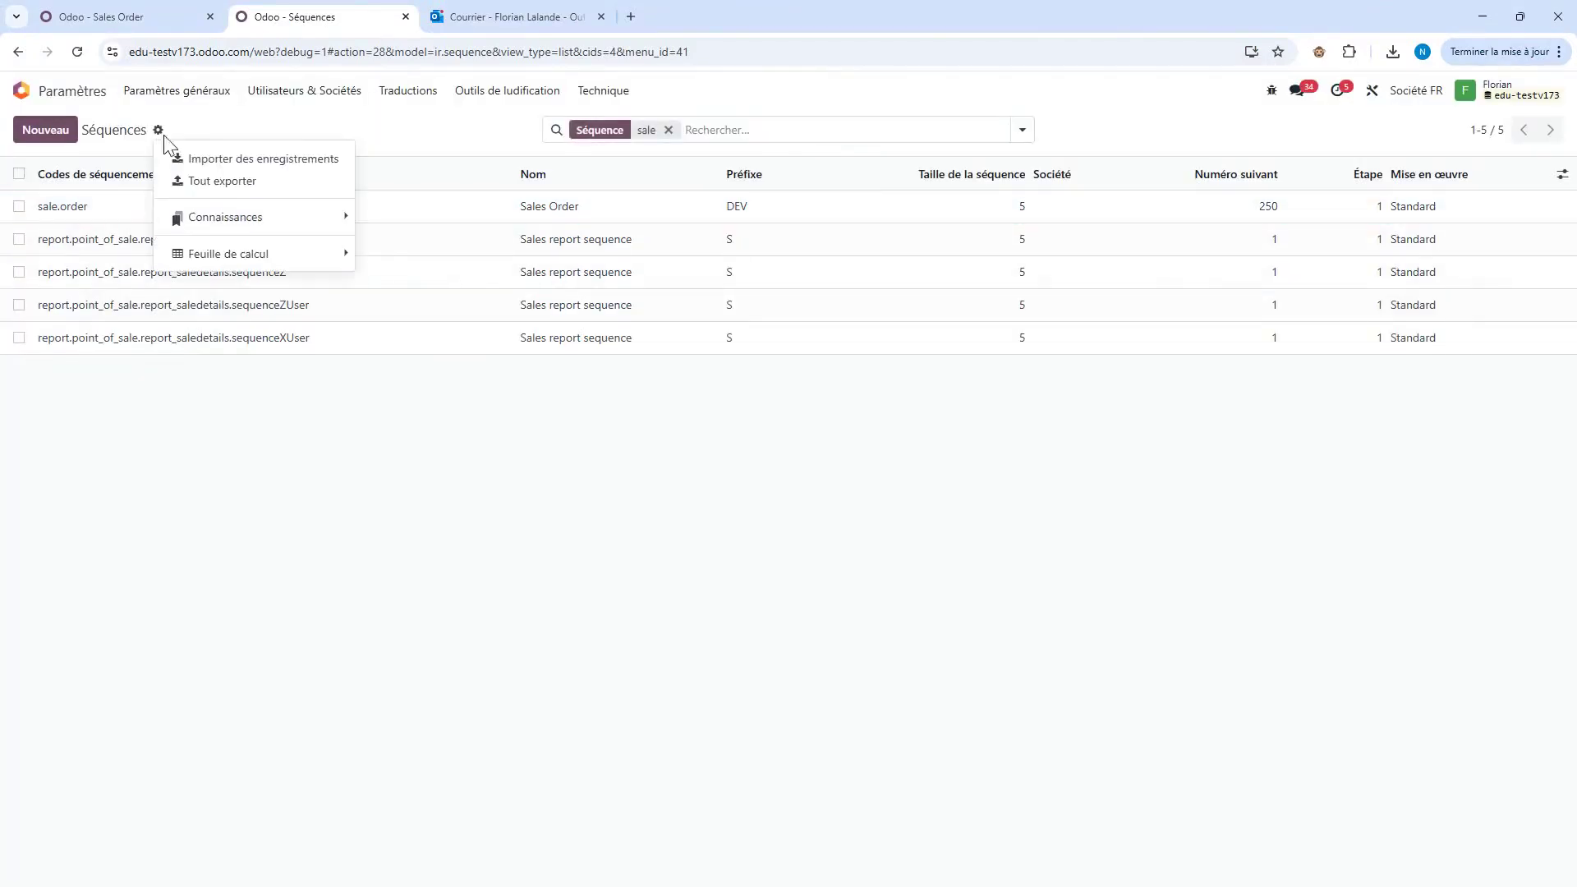
click(213, 158)
click(86, 136)
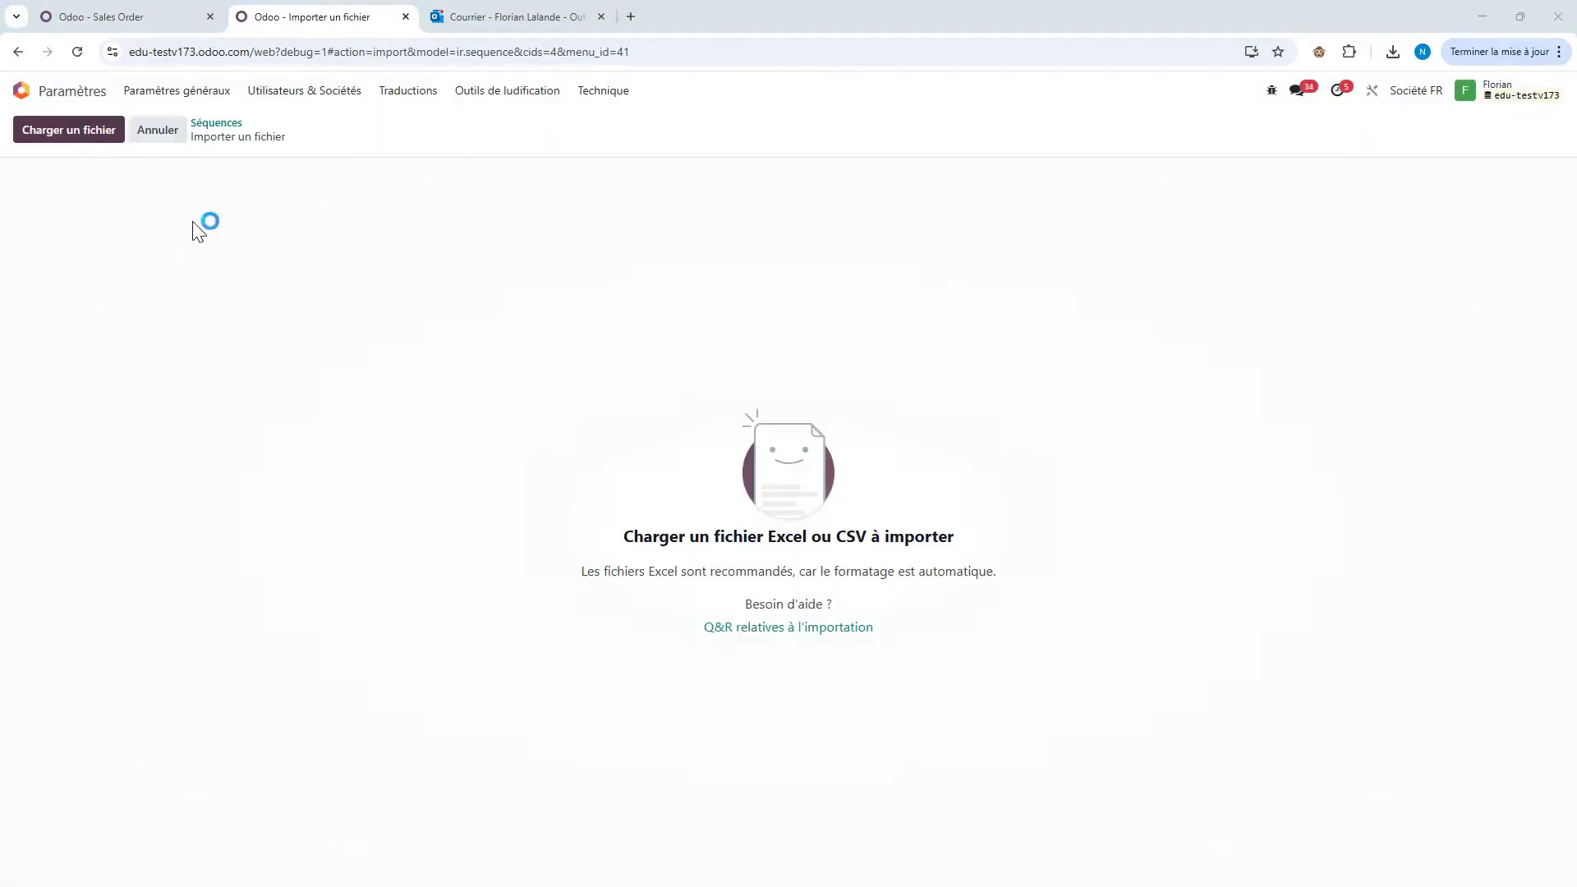
double_click(230, 154)
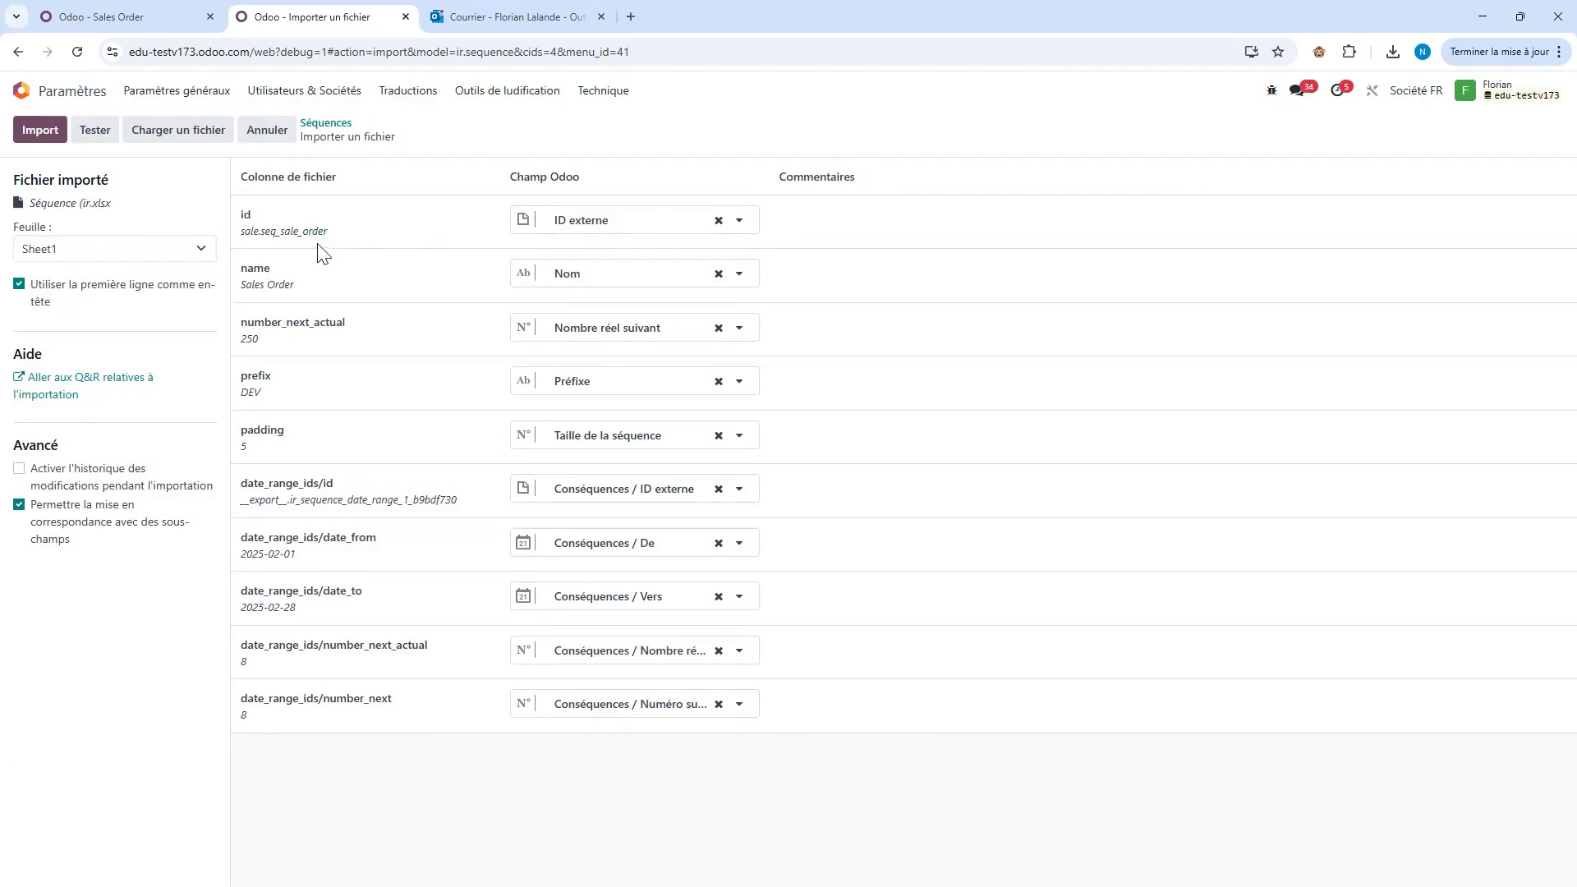
Step: Clear the field mappings of name, number_next_actual, prefix and padding, then test and run the import
click(719, 273)
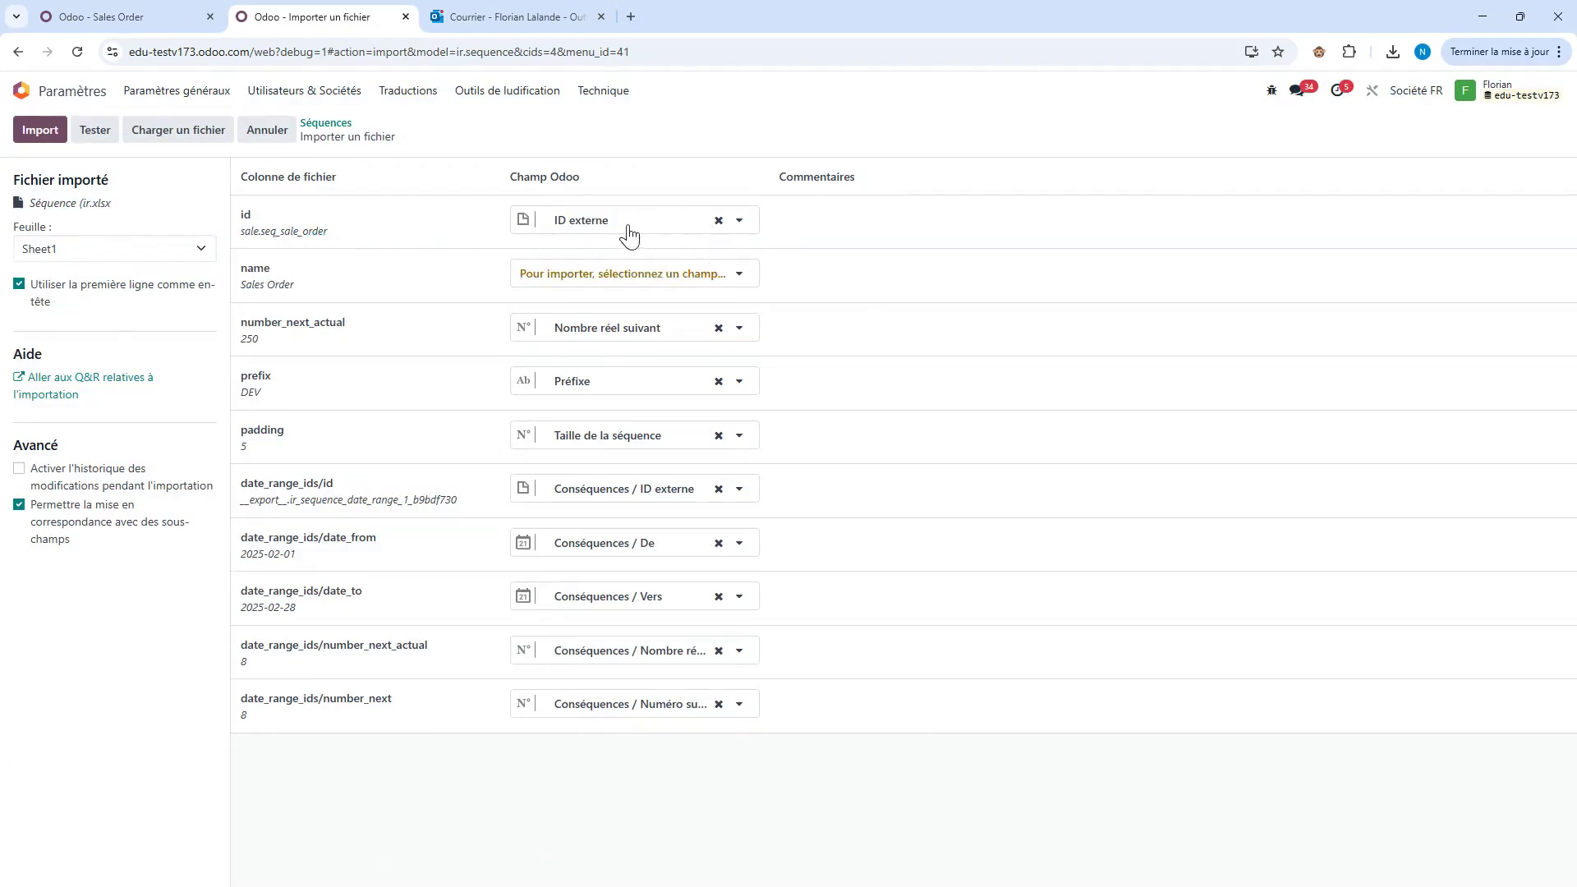
click(719, 327)
click(719, 381)
click(719, 435)
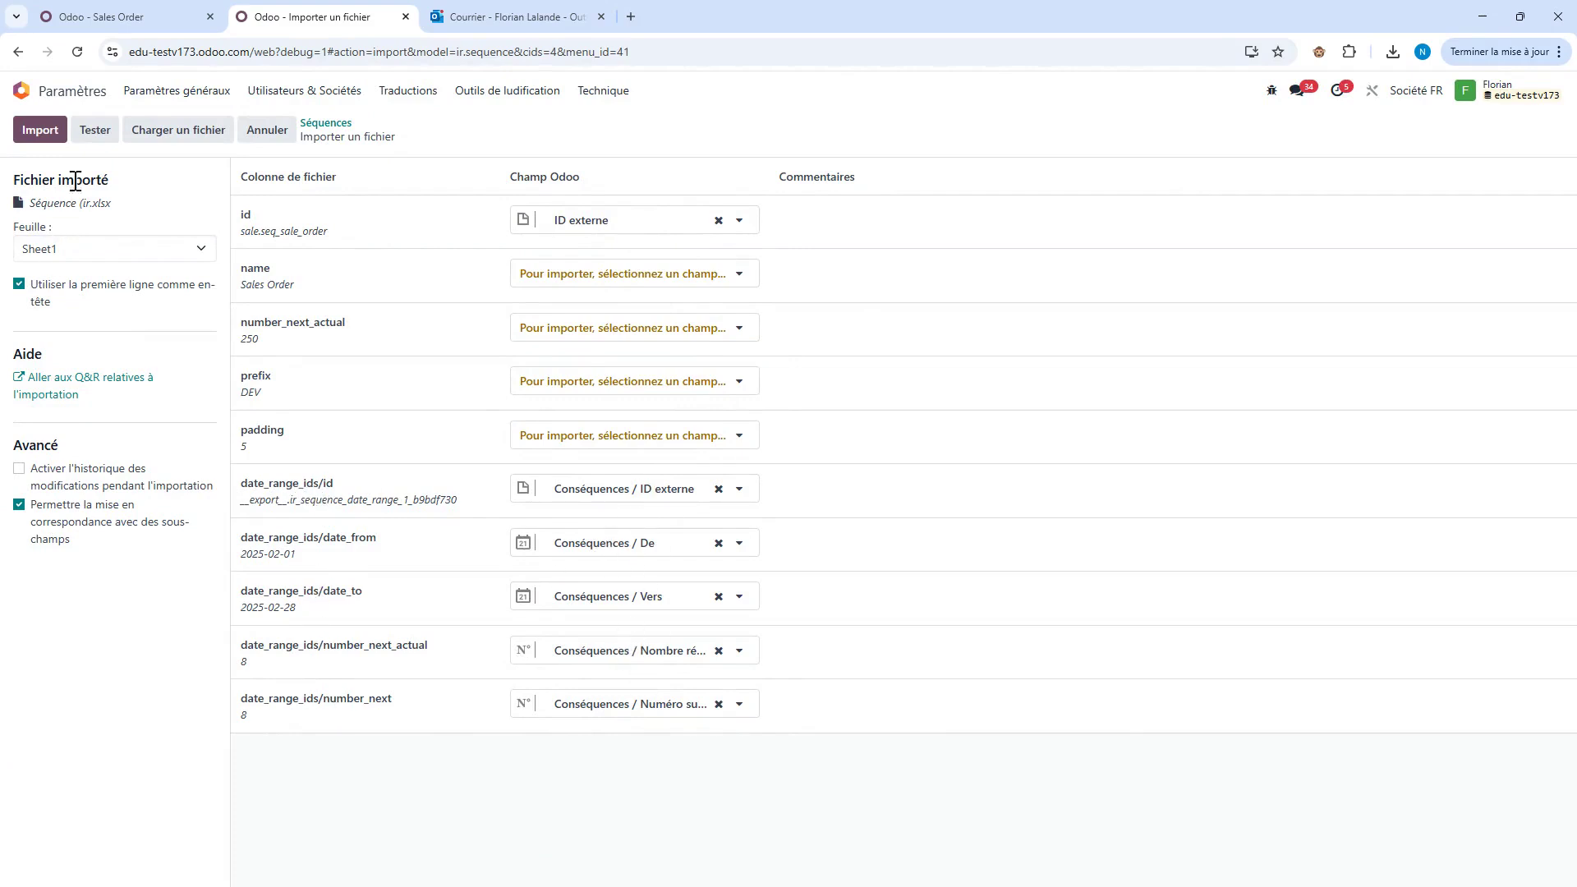
click(82, 131)
click(36, 133)
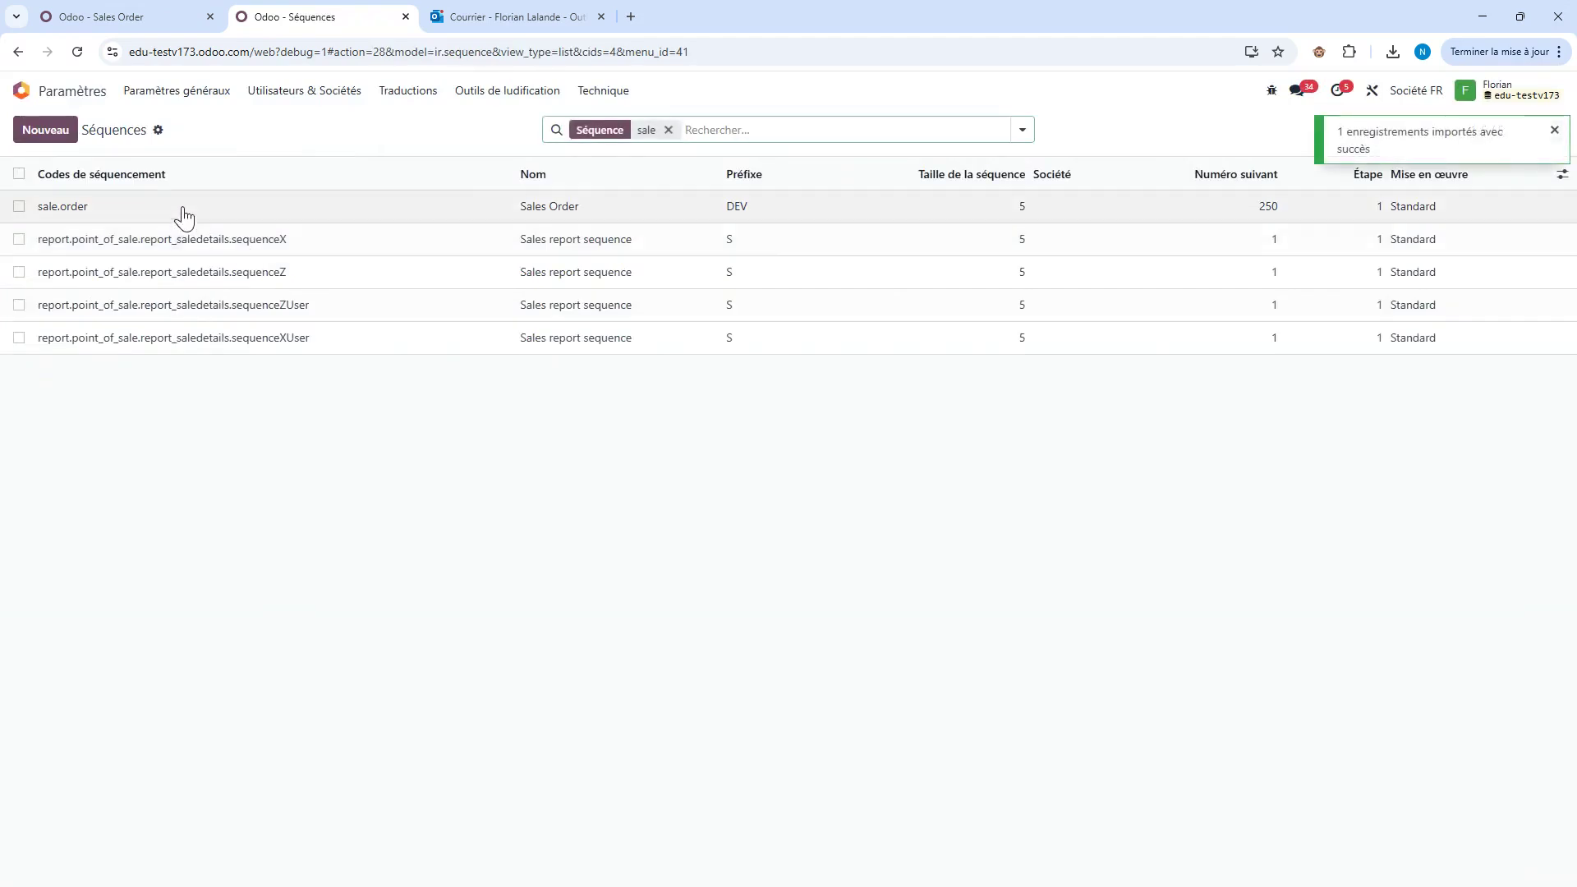
Step: Open the sale.order sequence and extend its prefix with the legend's four-digit year code so it reads DEV/%(year)s/
click(184, 216)
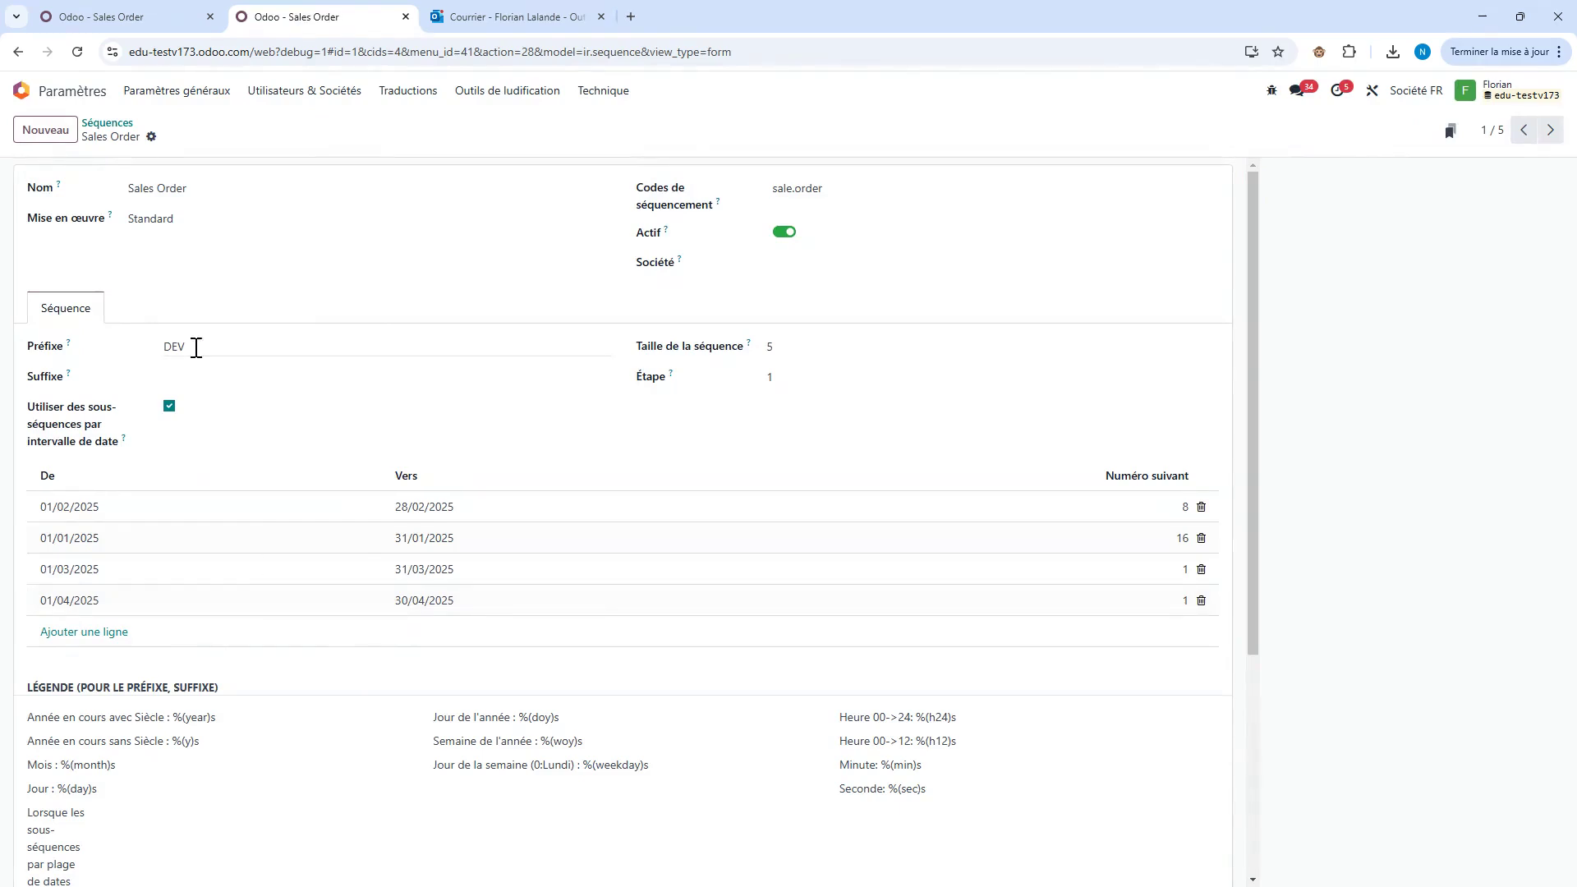
drag(72, 717, 213, 719)
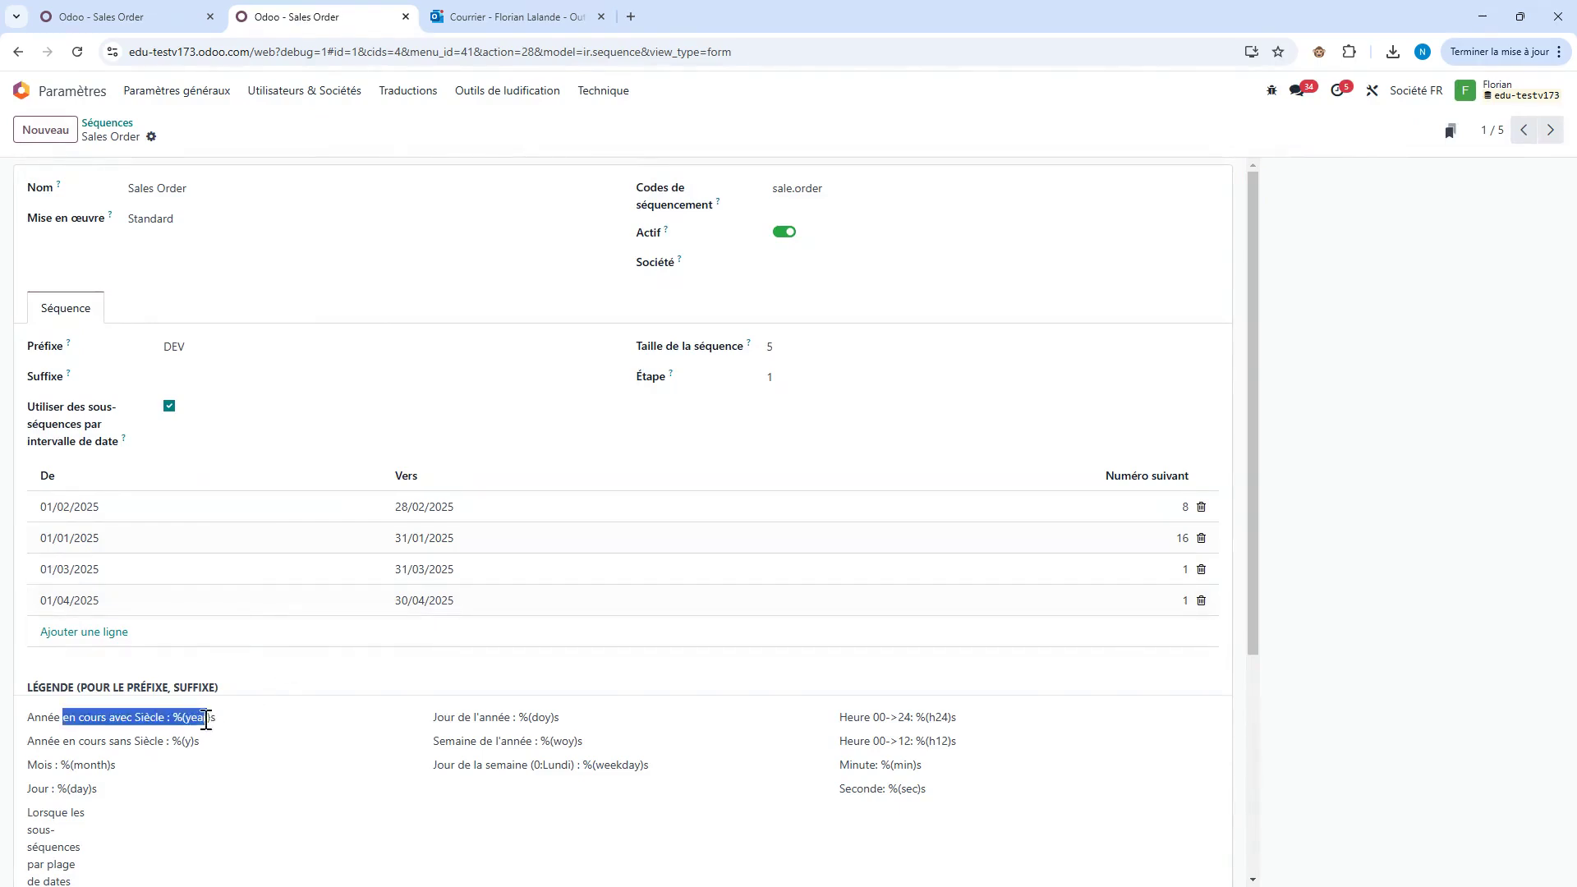
click(188, 742)
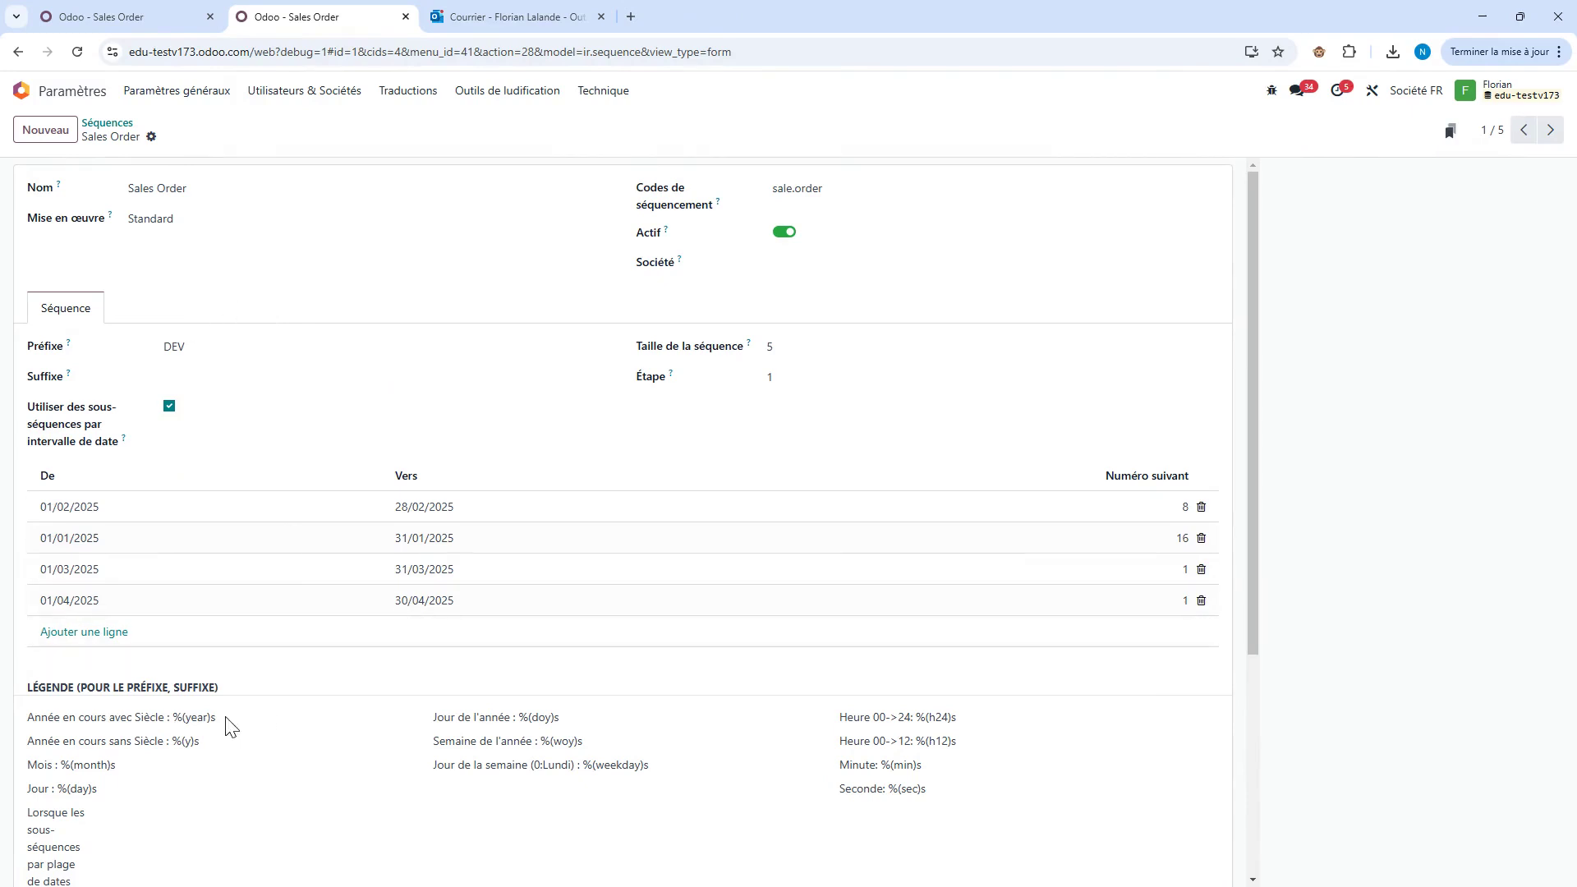
drag(217, 719, 175, 725)
click(232, 355)
key(ctrl+v)
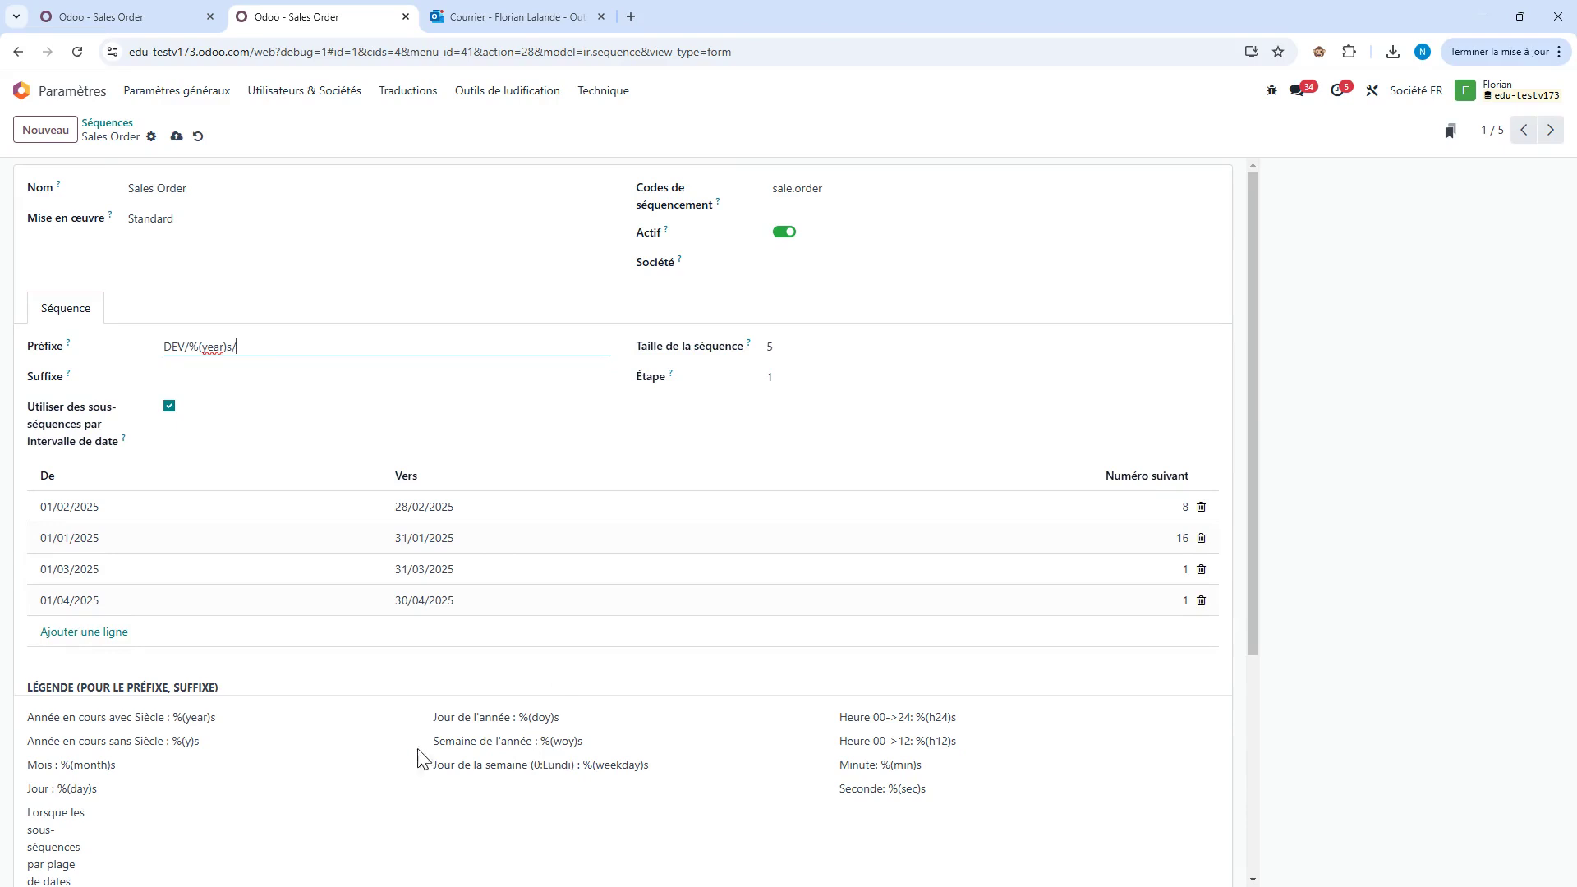
Step: Append the month code from the legend to make the prefix DEV/%(year)s/%(month)s/, and save the sequence
drag(120, 766, 61, 776)
key(ctrl+c)
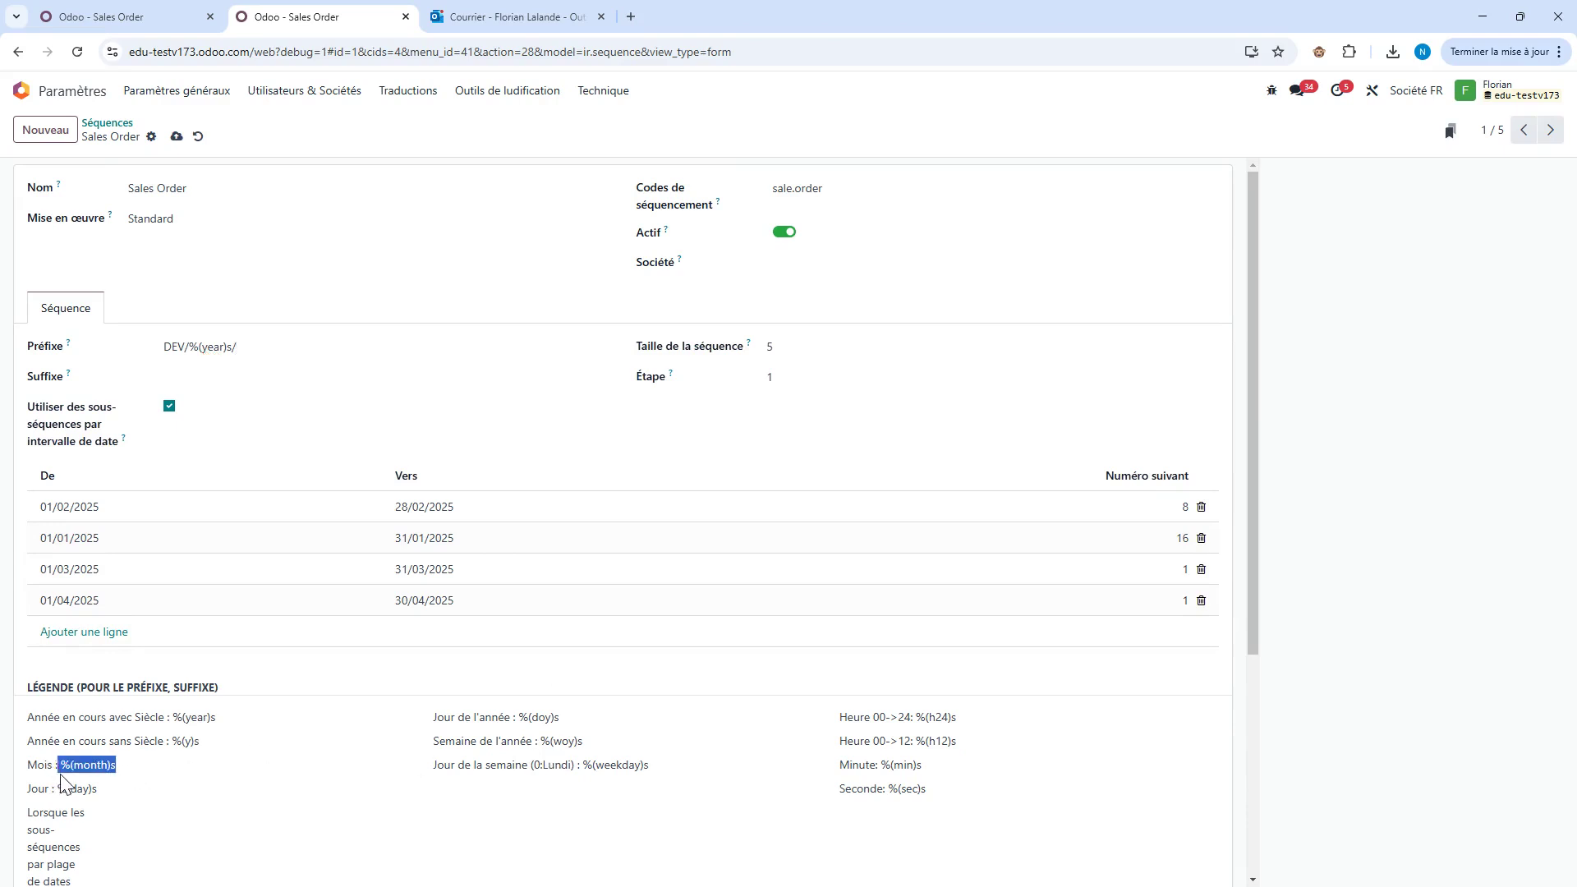
click(274, 352)
key(ctrl+v)
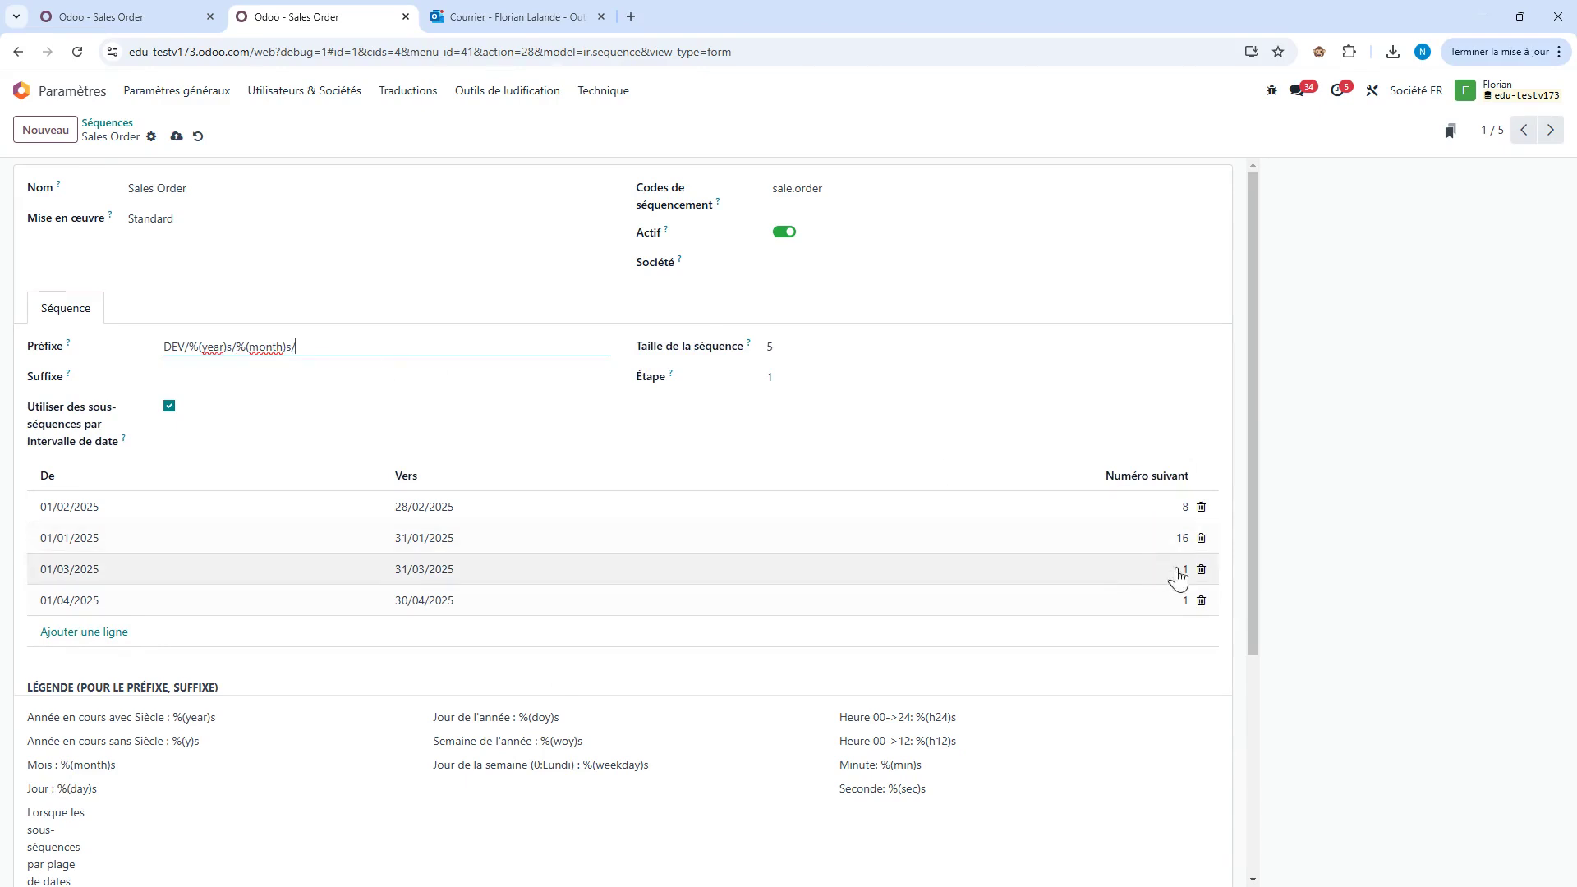
click(177, 136)
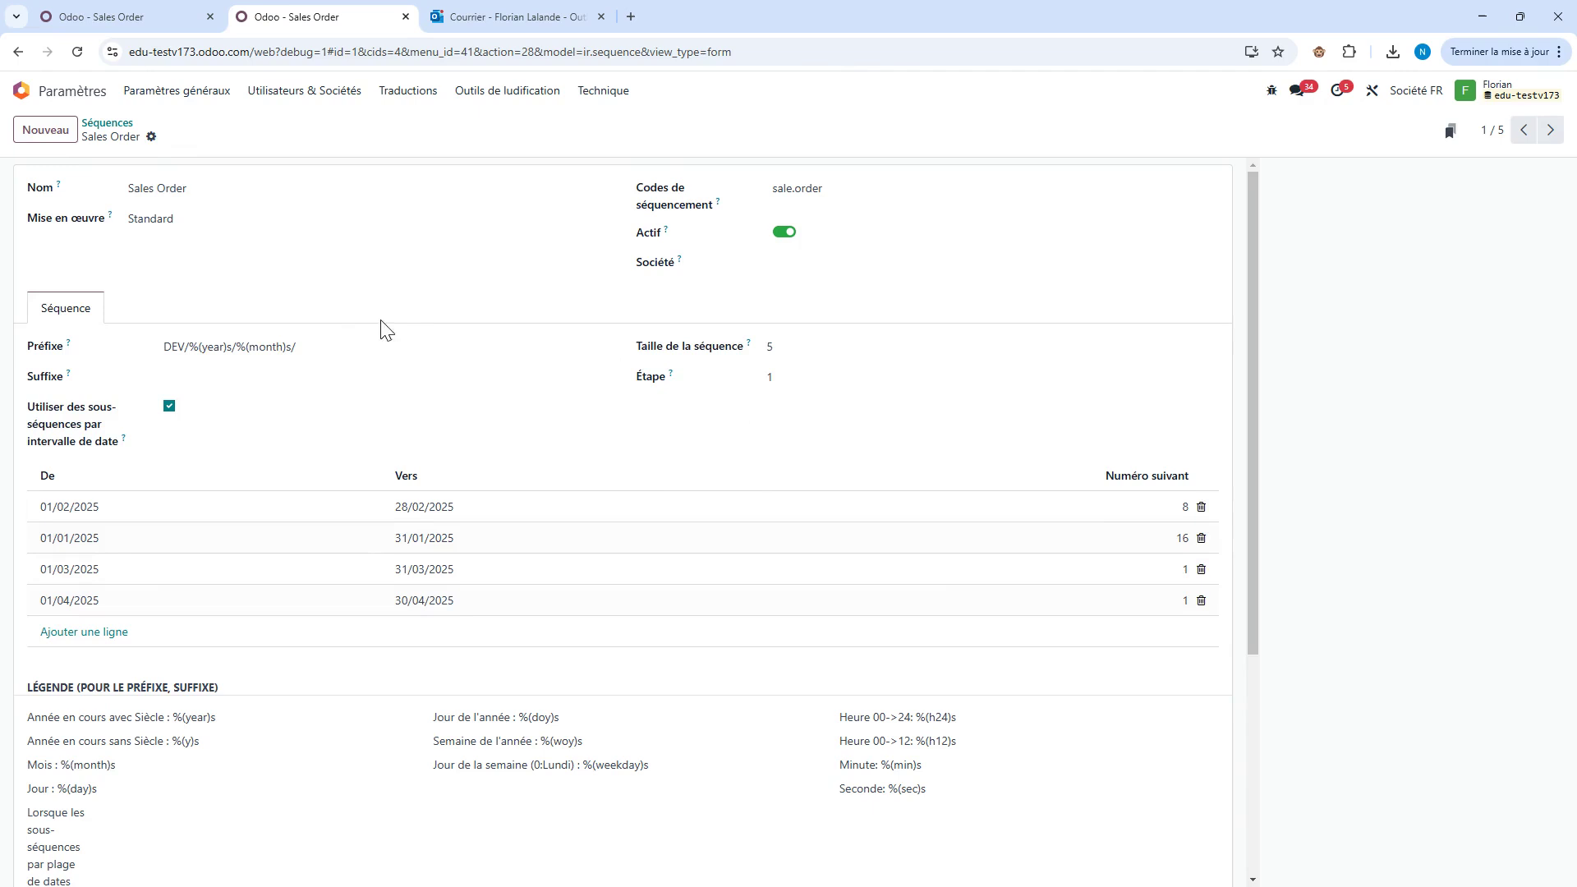